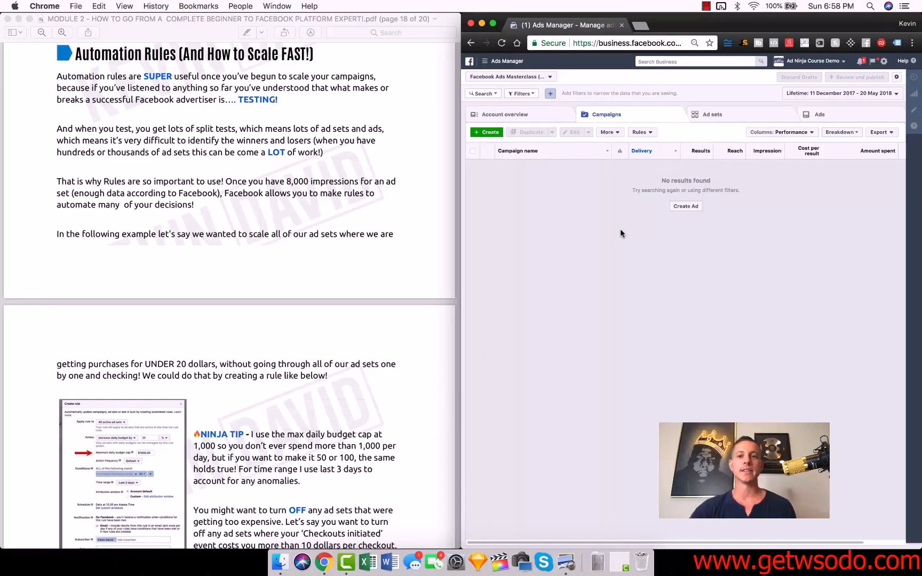
Step: Start a new automated rule that applies to all active ad sets, keeping the action to turn off ad sets
click(642, 132)
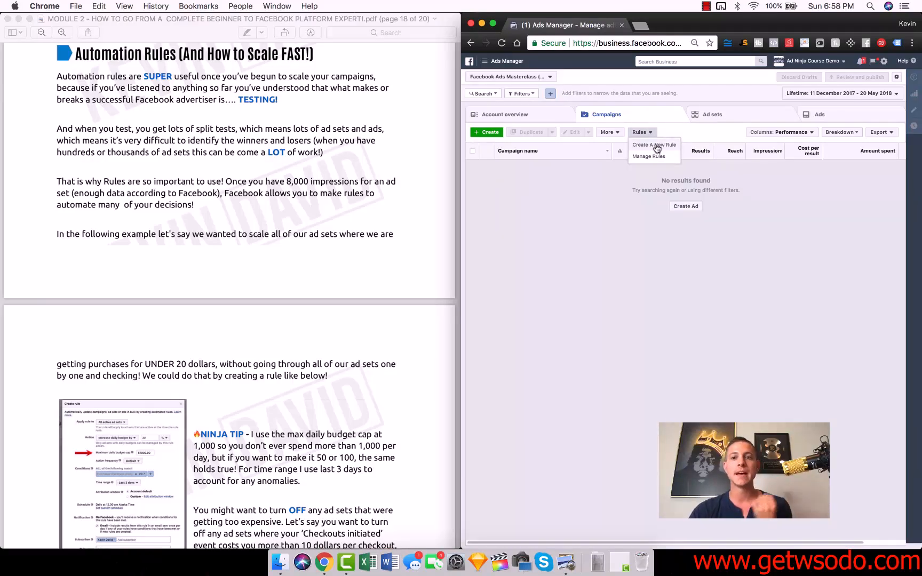
click(656, 147)
drag(735, 24, 694, 3)
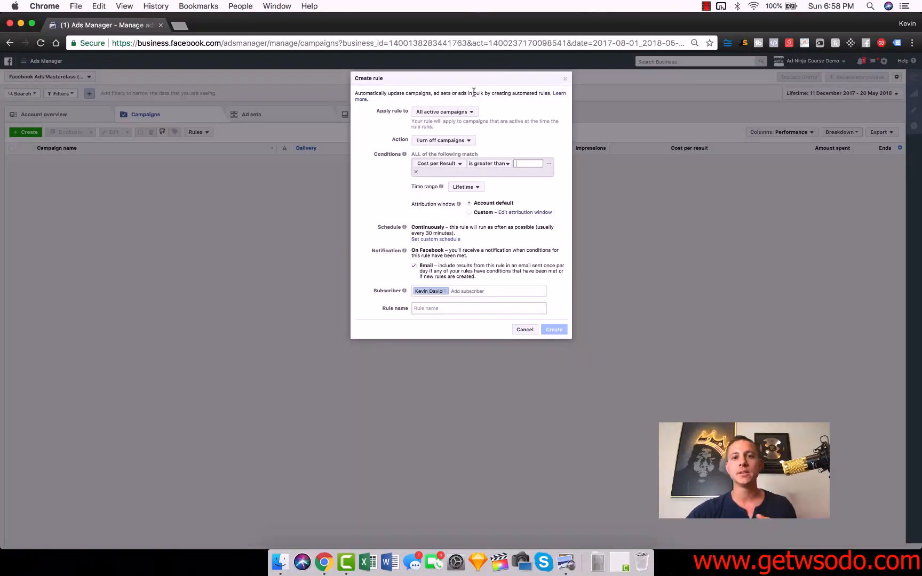
click(462, 111)
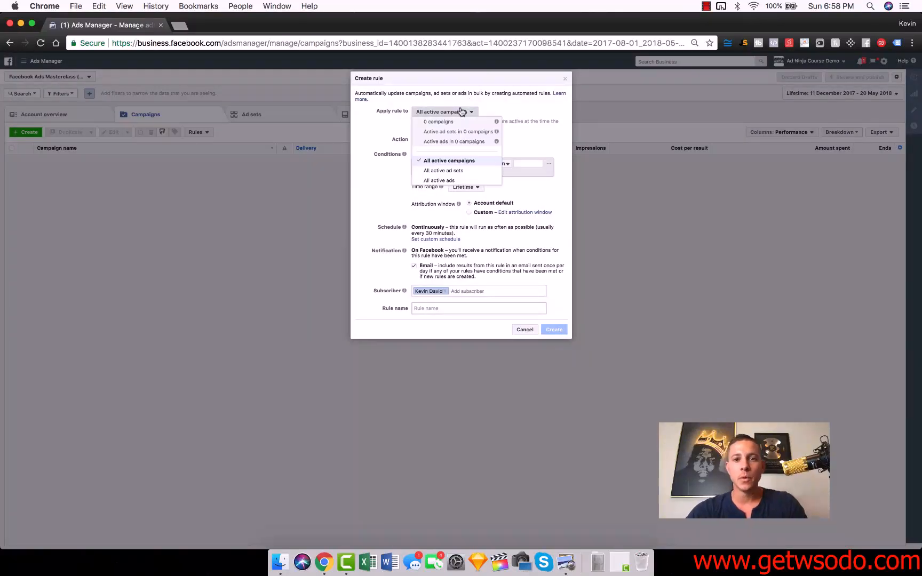
click(457, 170)
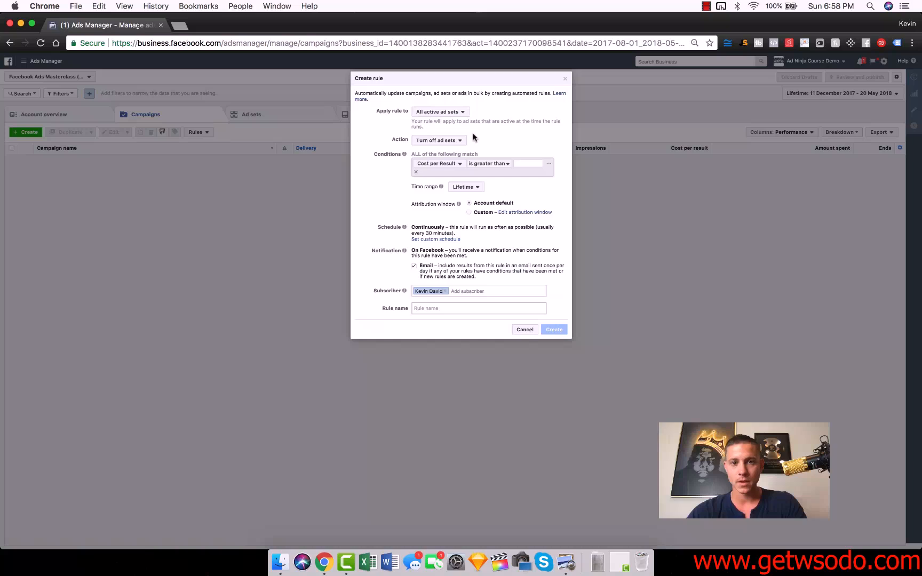
click(447, 140)
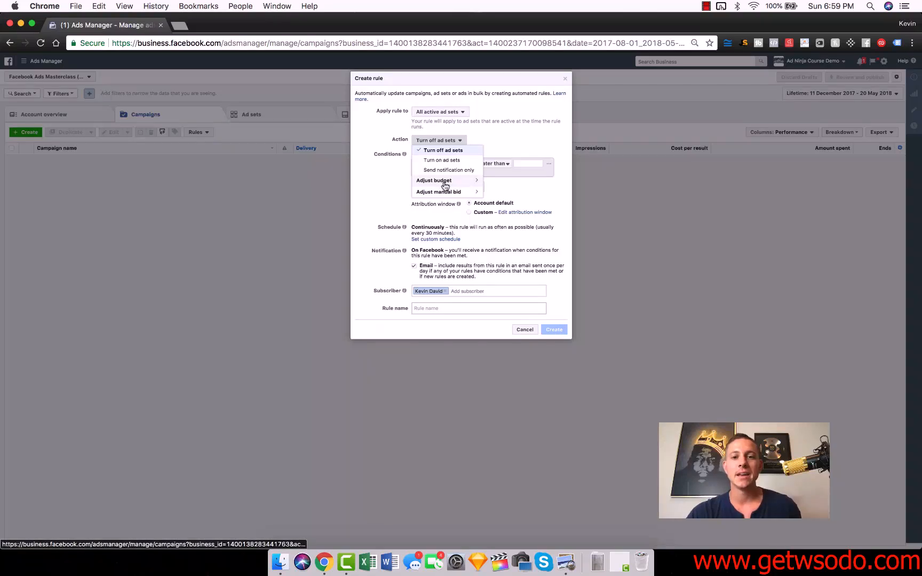
click(500, 137)
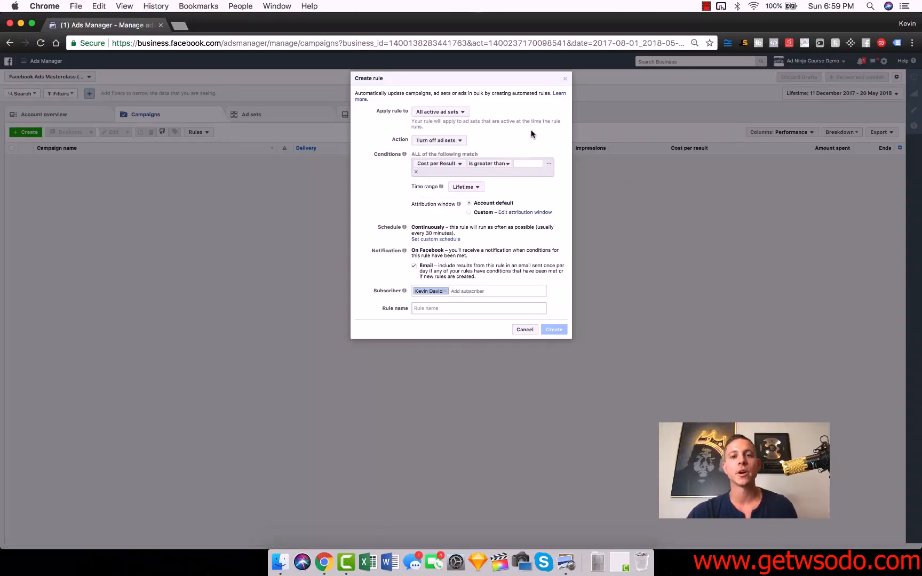
Step: Choose Purchases (Facebook pixel) from the website conversions as the metric for the rule's condition
click(457, 165)
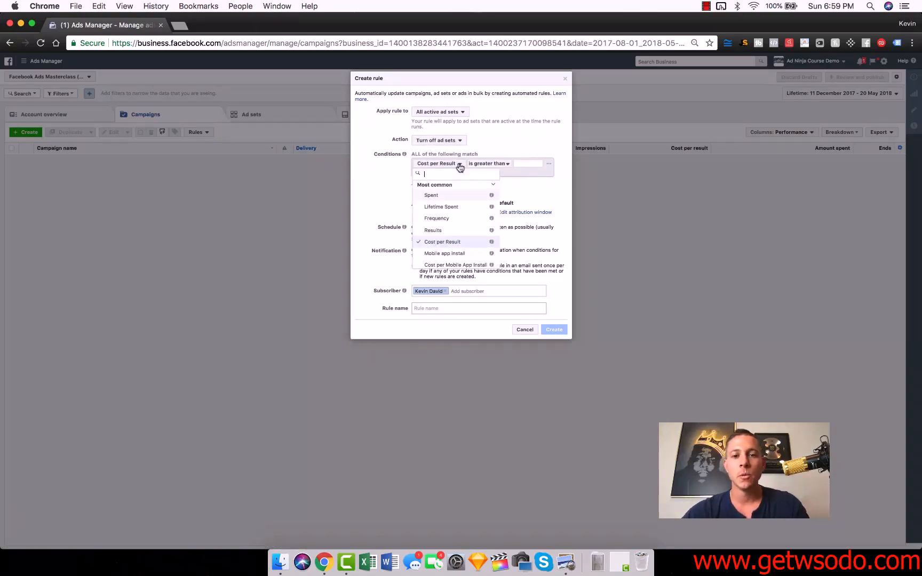
click(495, 139)
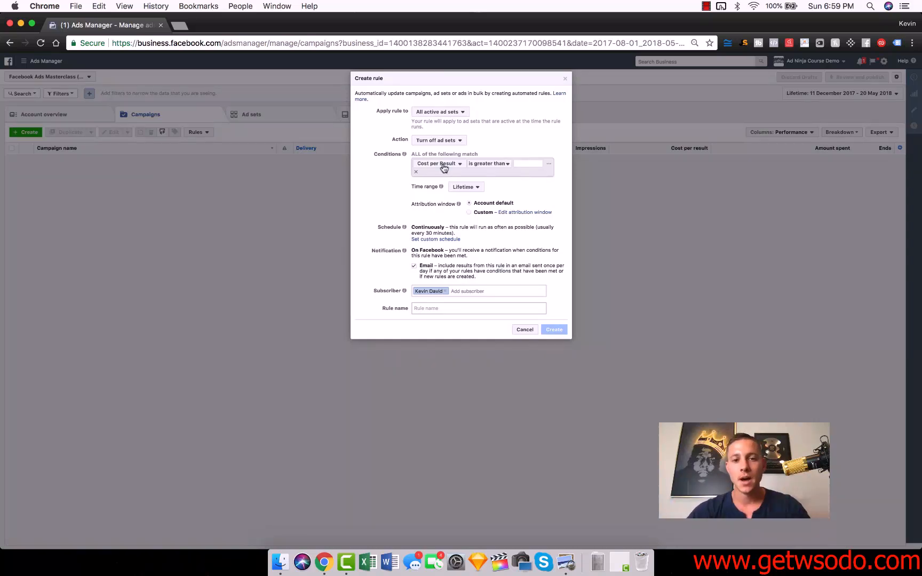
click(443, 169)
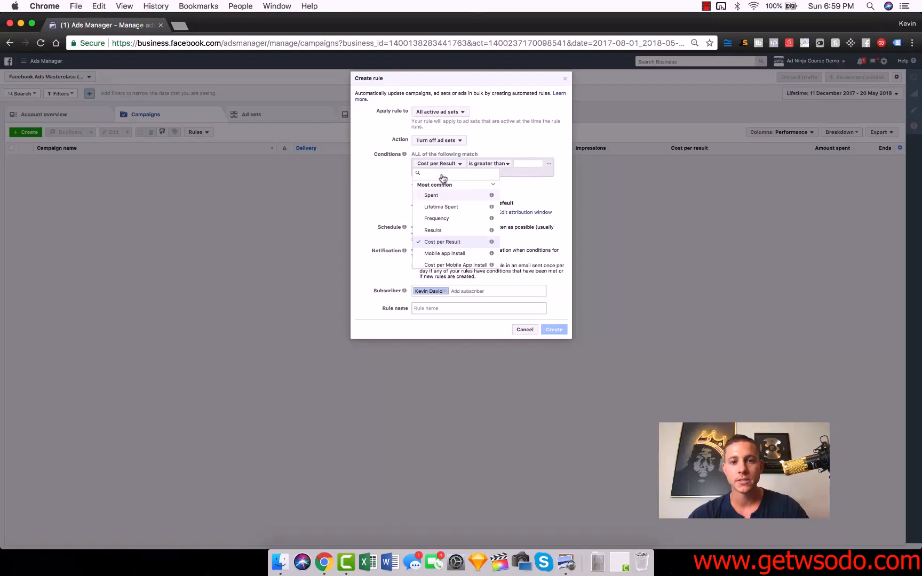
scroll(462, 240, down, 3)
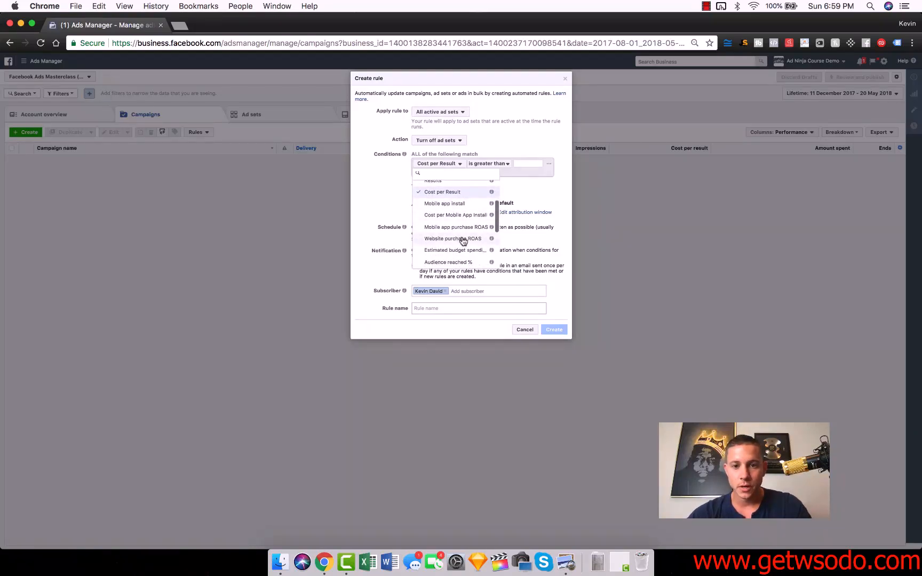
scroll(463, 240, up, 3)
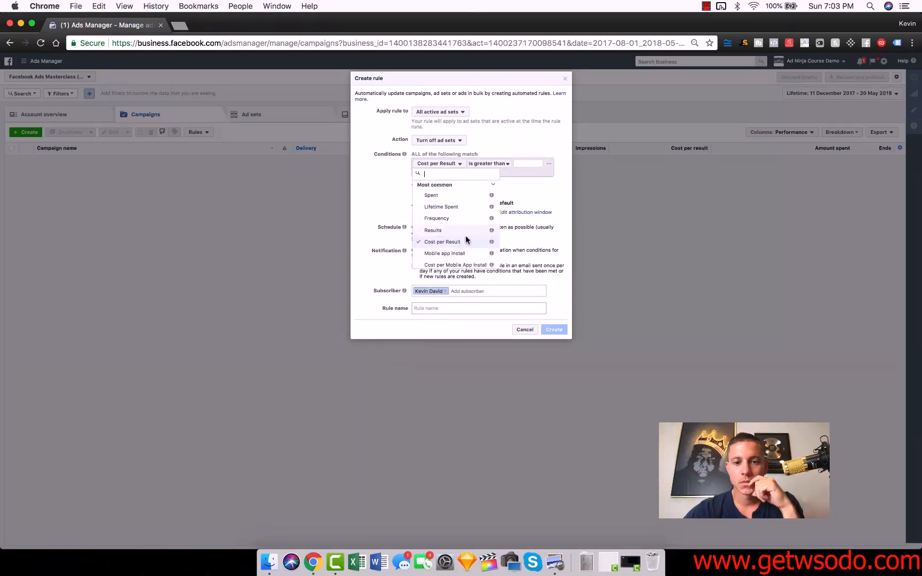
scroll(465, 239, down, 1)
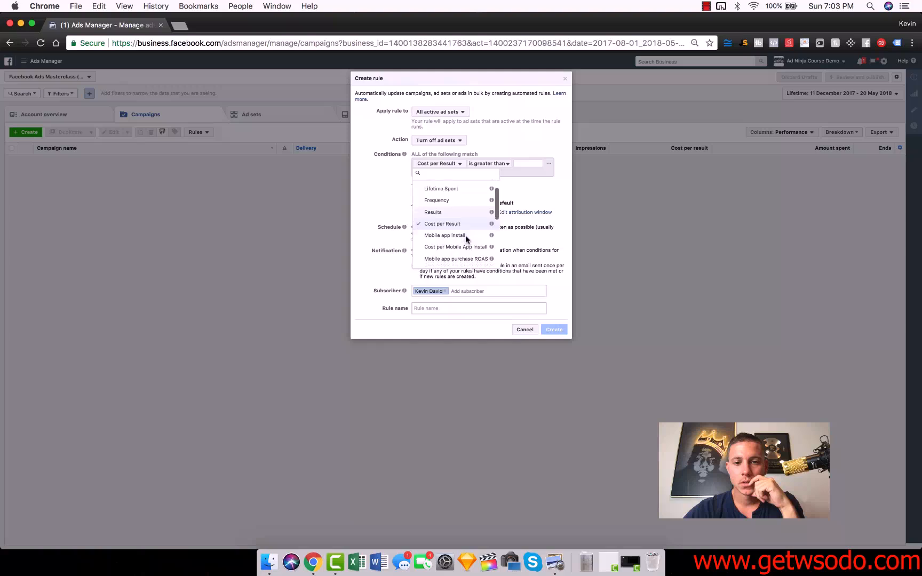
scroll(465, 235, down, 5)
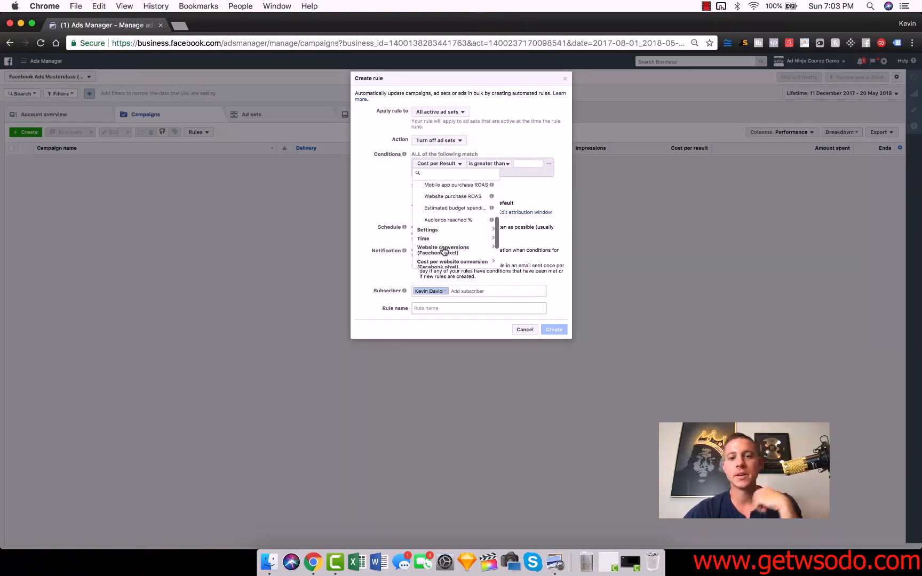
click(443, 251)
scroll(453, 235, down, 2)
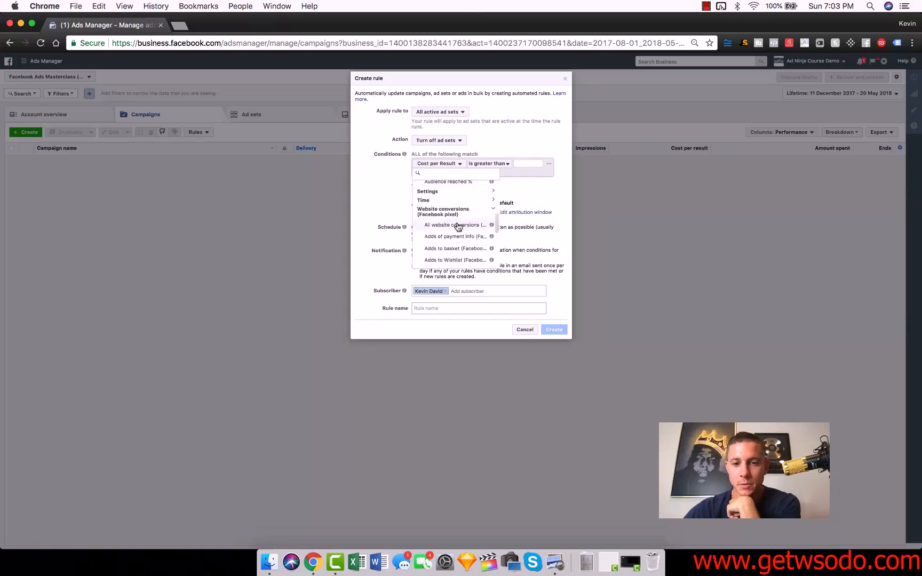
scroll(457, 229, down, 5)
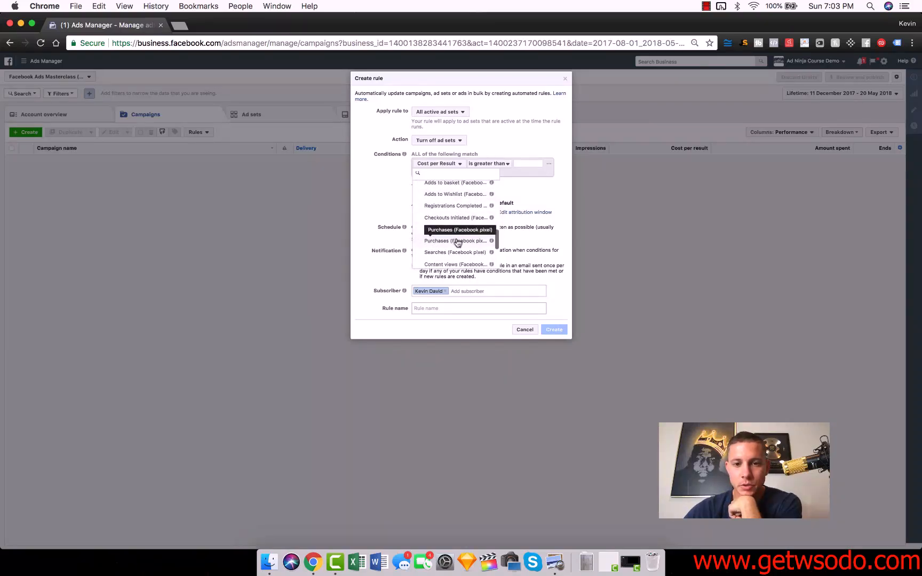
click(458, 241)
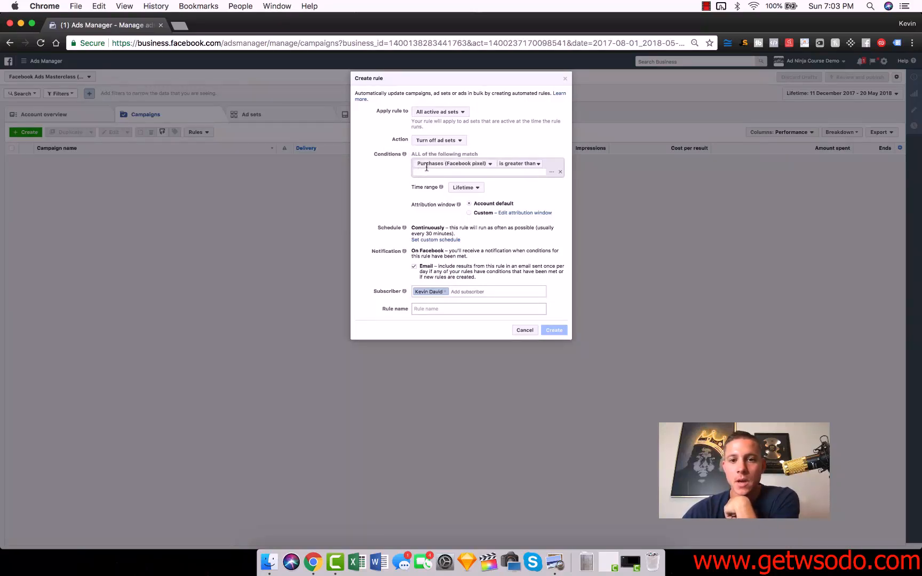
Step: Add the condition that purchases are greater than 5 and set the rule's time range to the last 3 days
click(513, 164)
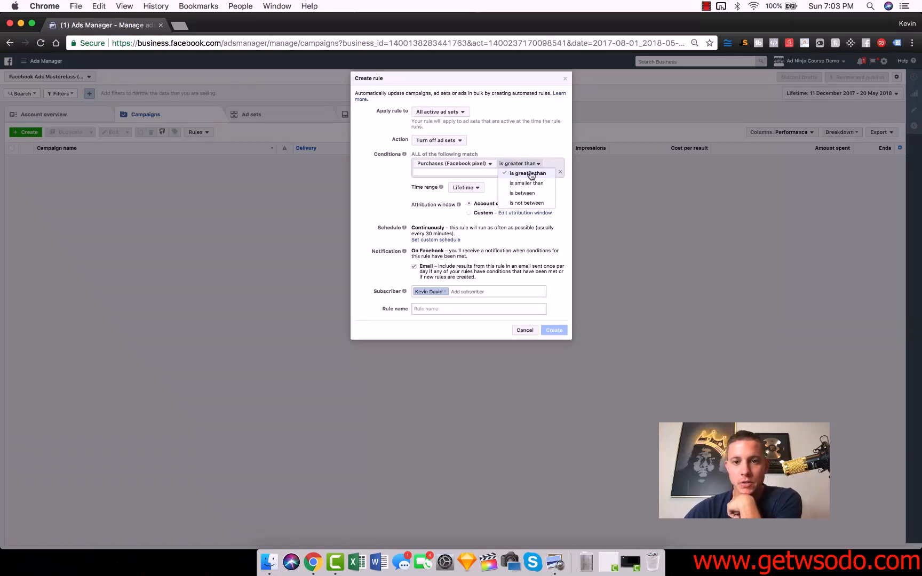
click(531, 173)
text(5)
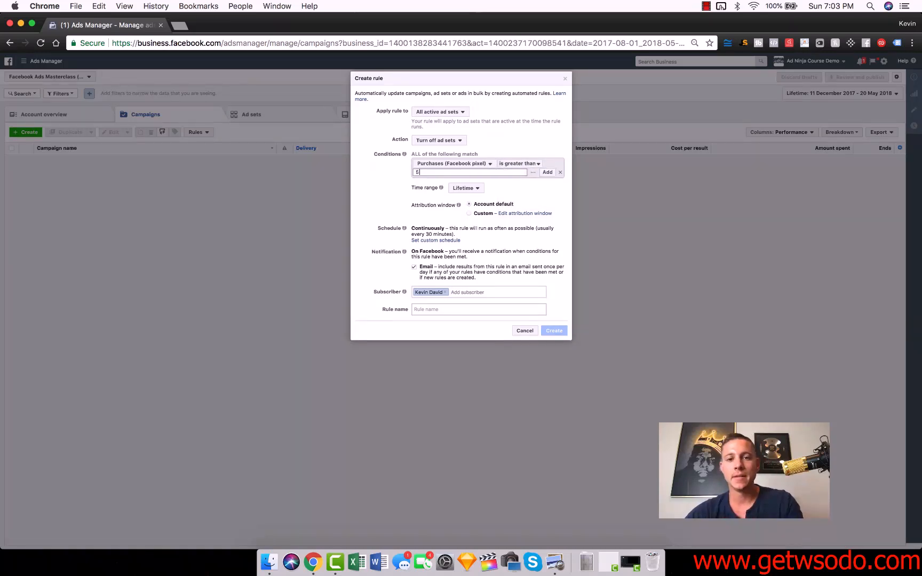
click(548, 172)
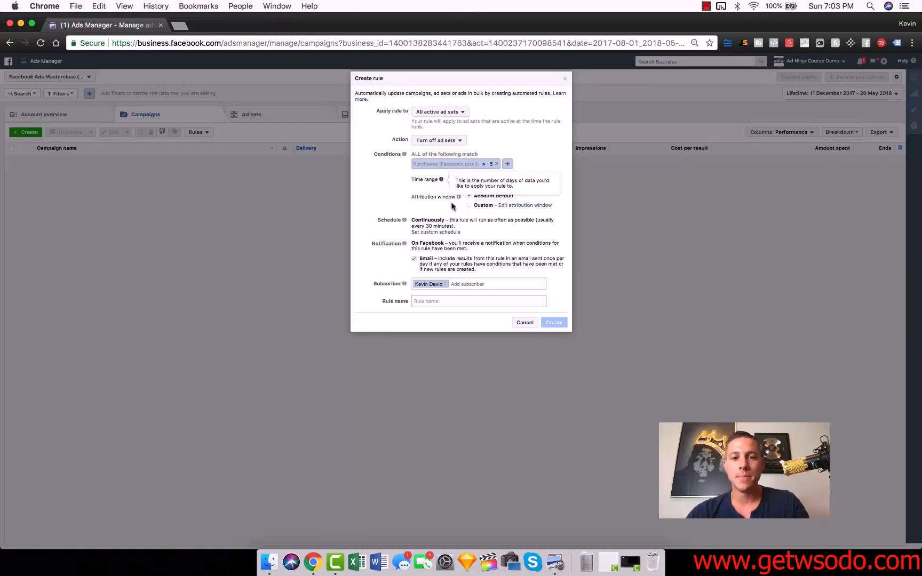
click(463, 179)
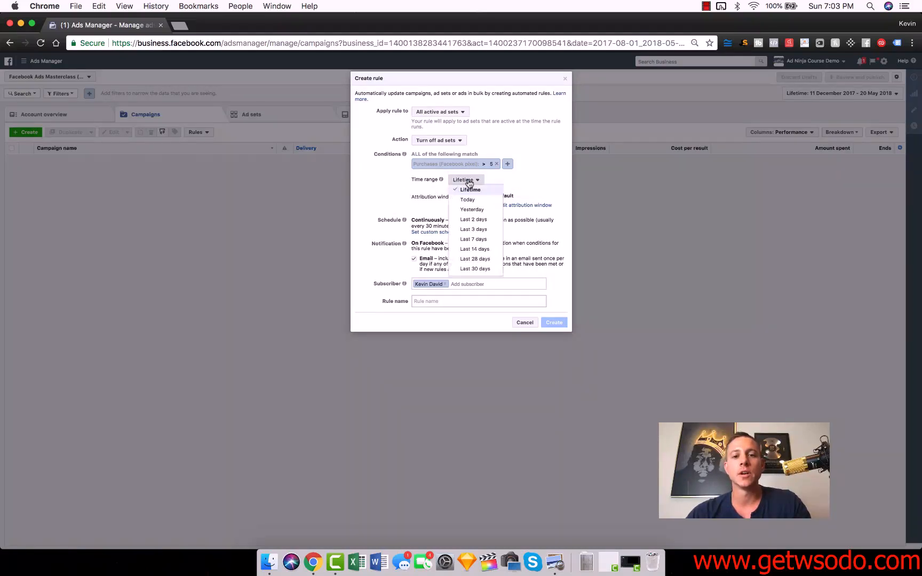
click(489, 230)
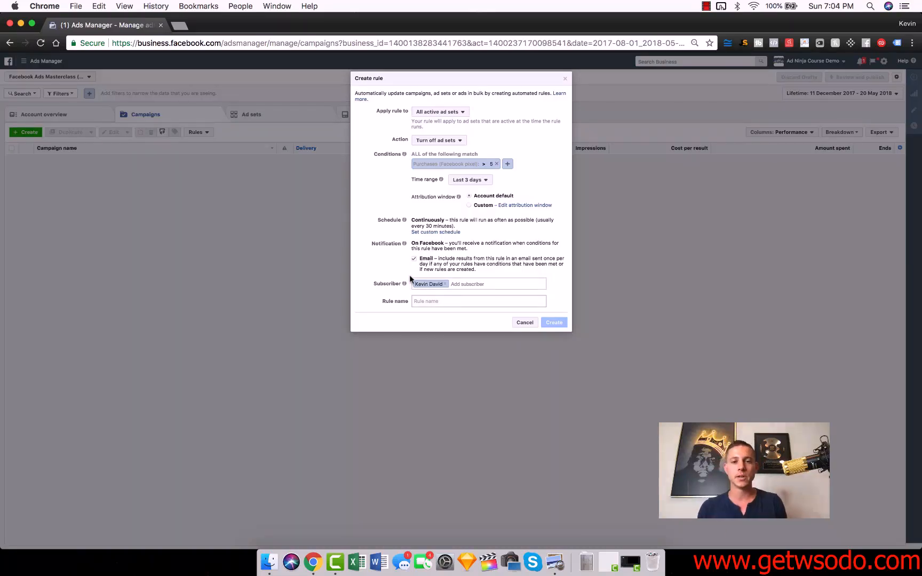
Step: Name the rule "Turn off ad sets if cost per purchase is OVER $5" and cancel the rule without creating it
click(448, 302)
text(Turn off )
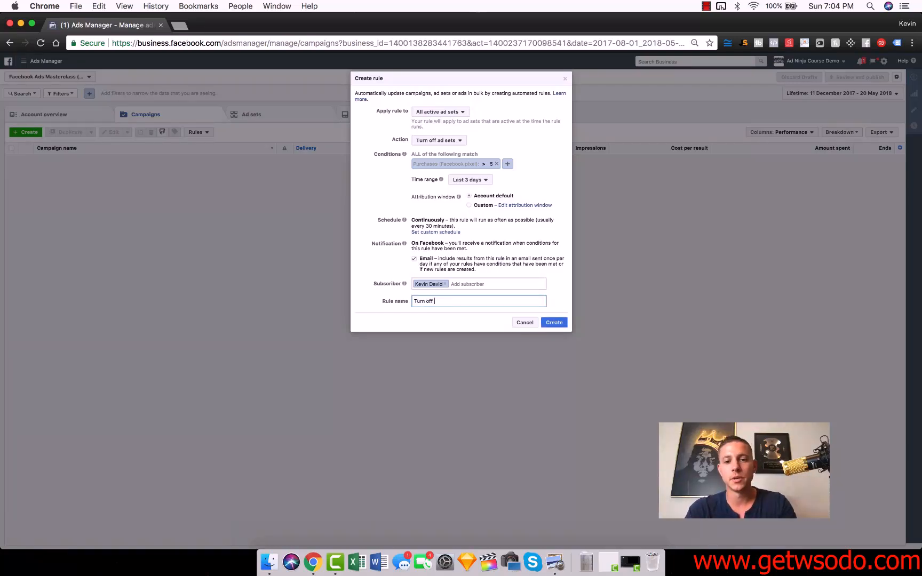
text(ad sets if cost per p)
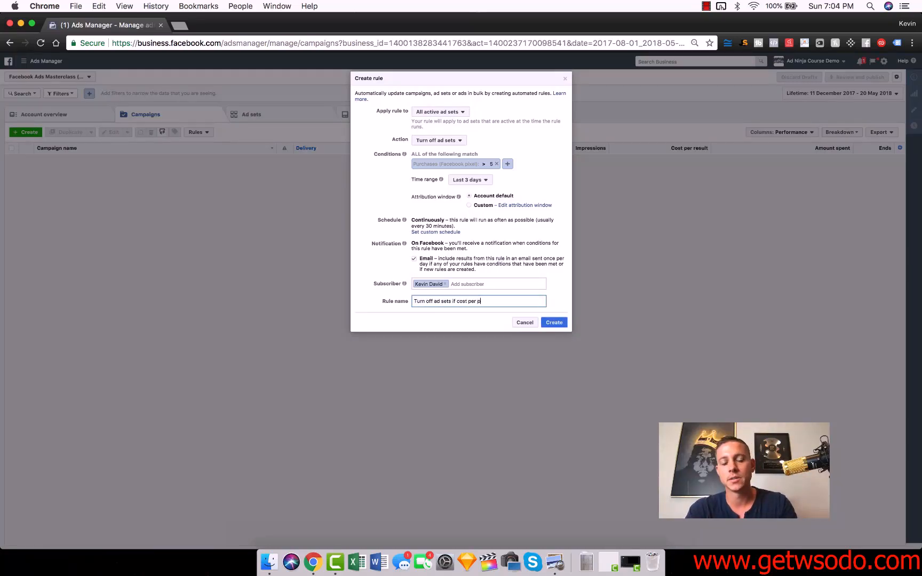
text(urchase is OVER )
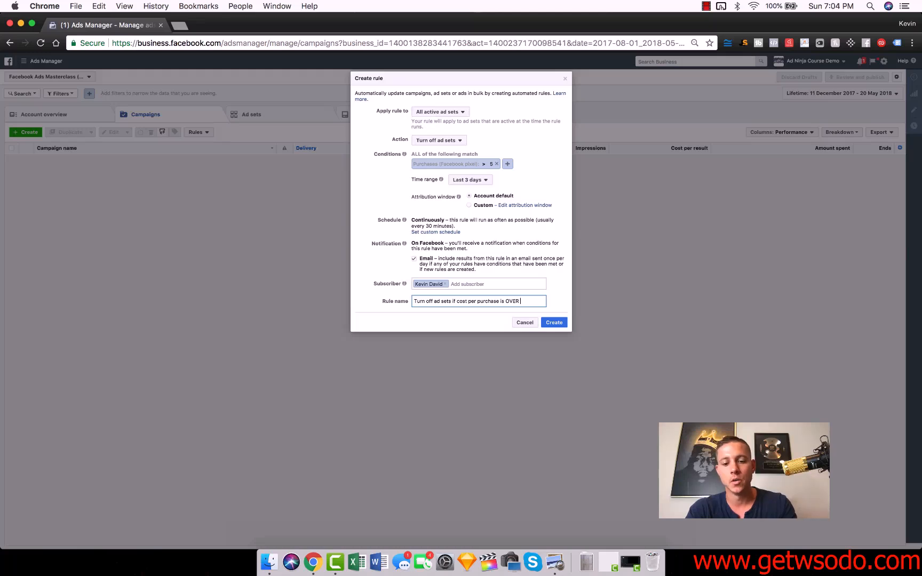
text($5)
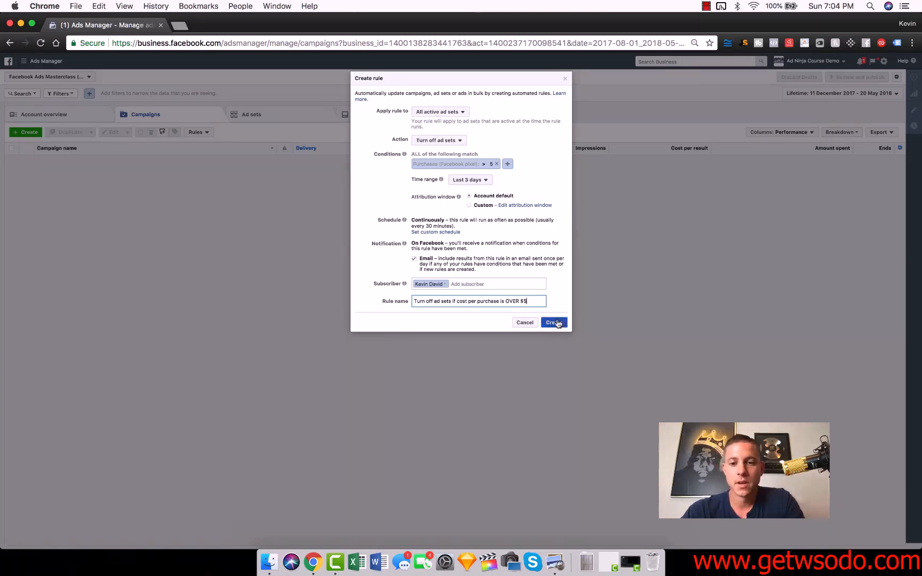
click(529, 323)
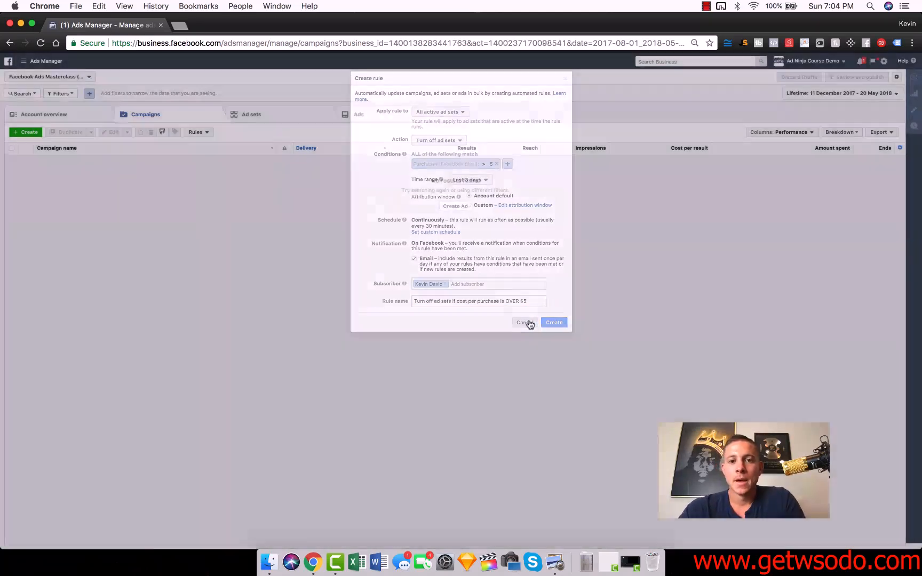
Step: Start another new automated rule and apply it to all active ad sets
click(196, 133)
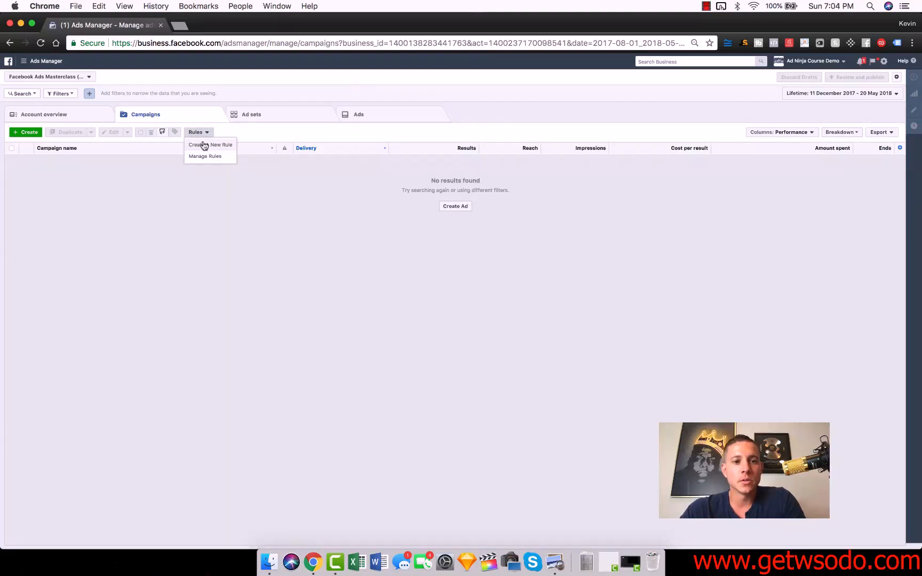
click(205, 144)
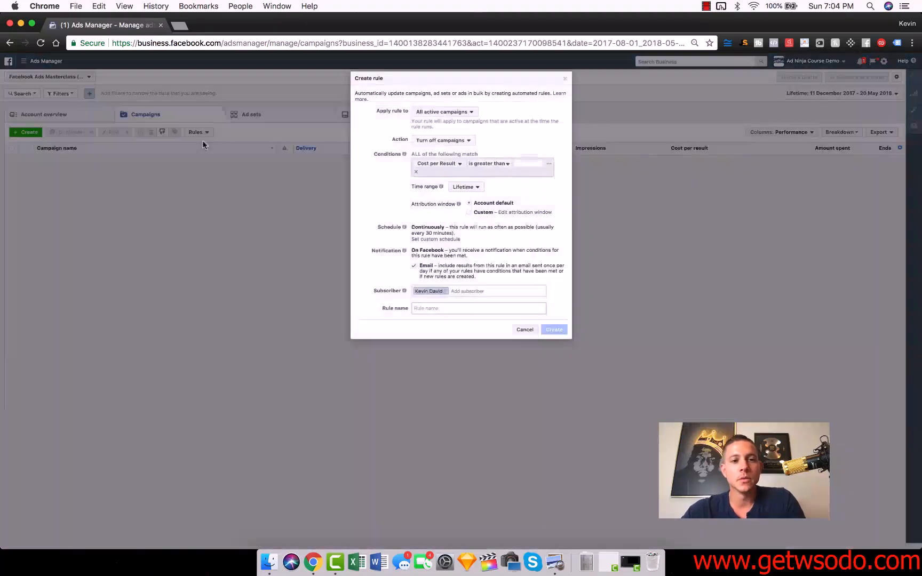
click(439, 141)
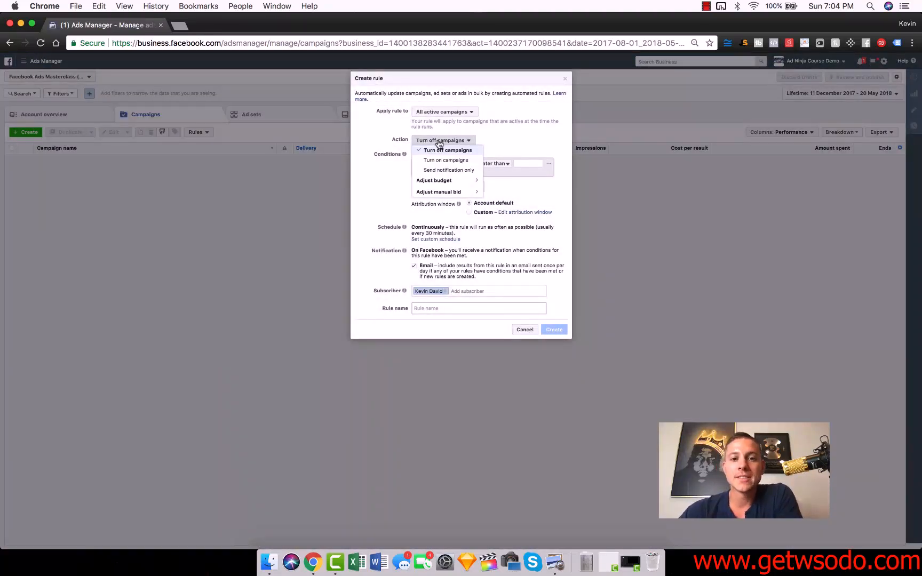
click(456, 181)
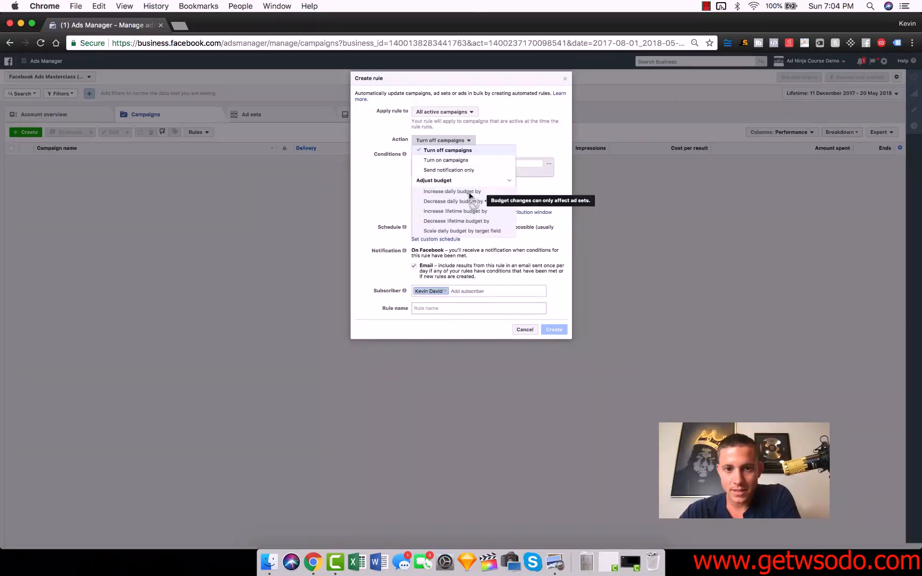
click(552, 138)
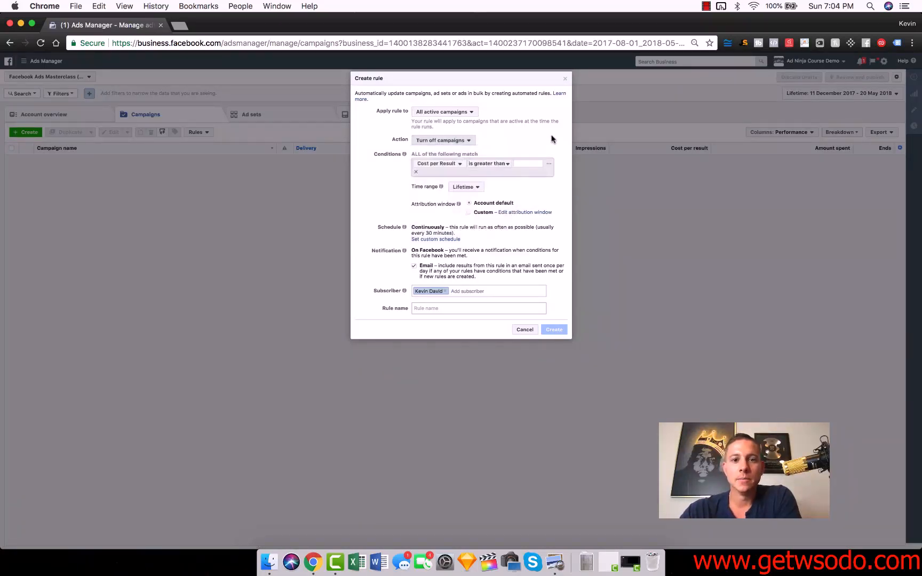
click(467, 113)
click(453, 171)
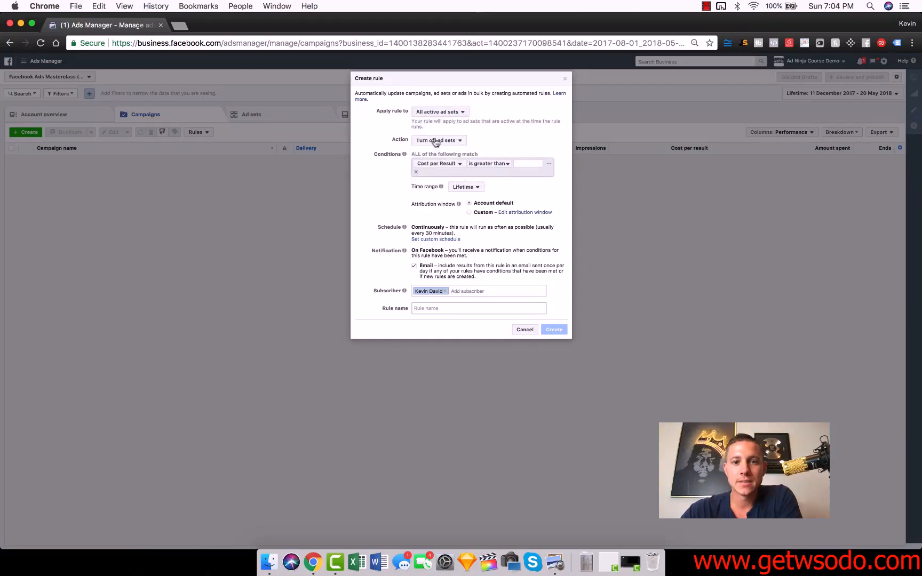
Step: Set the rule's action to increase the daily budget by 15%
click(436, 141)
click(492, 128)
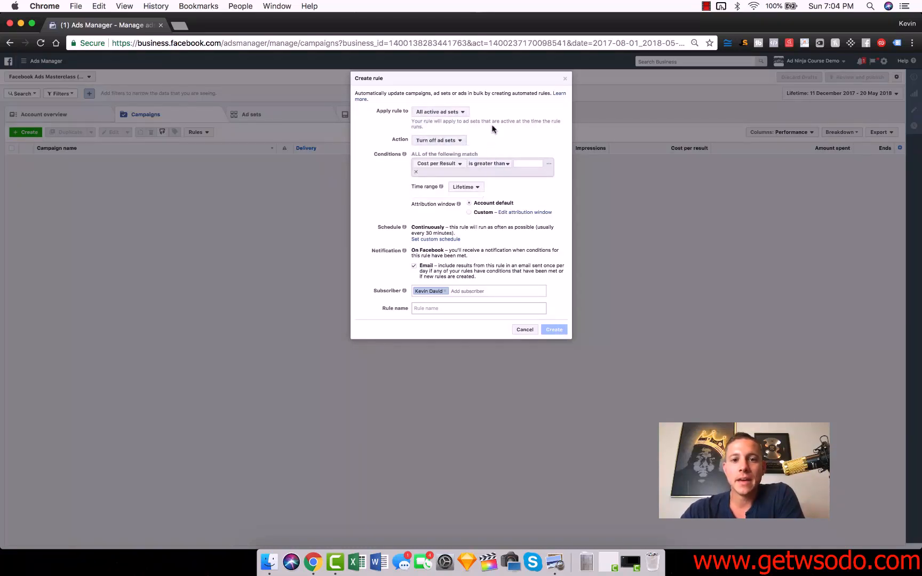
click(449, 143)
click(446, 181)
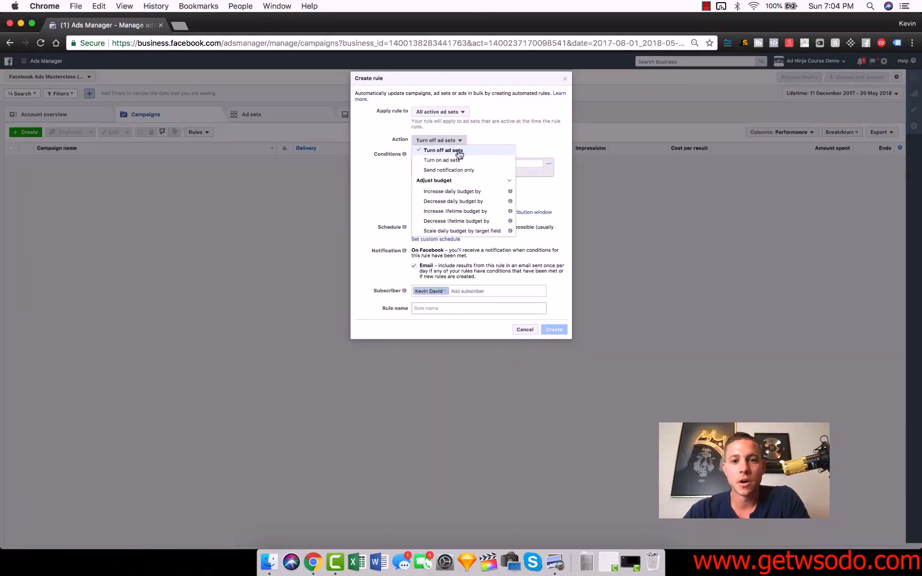
click(436, 193)
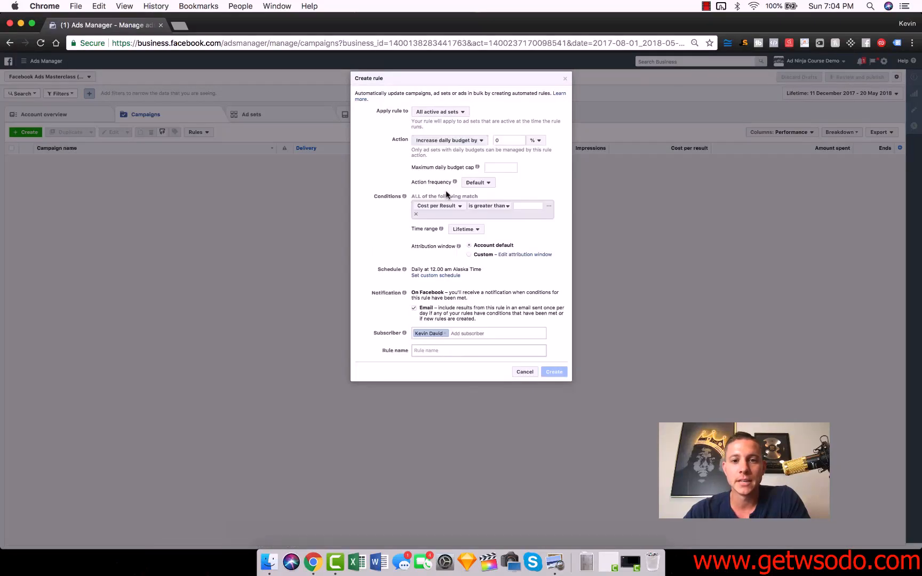
click(505, 141)
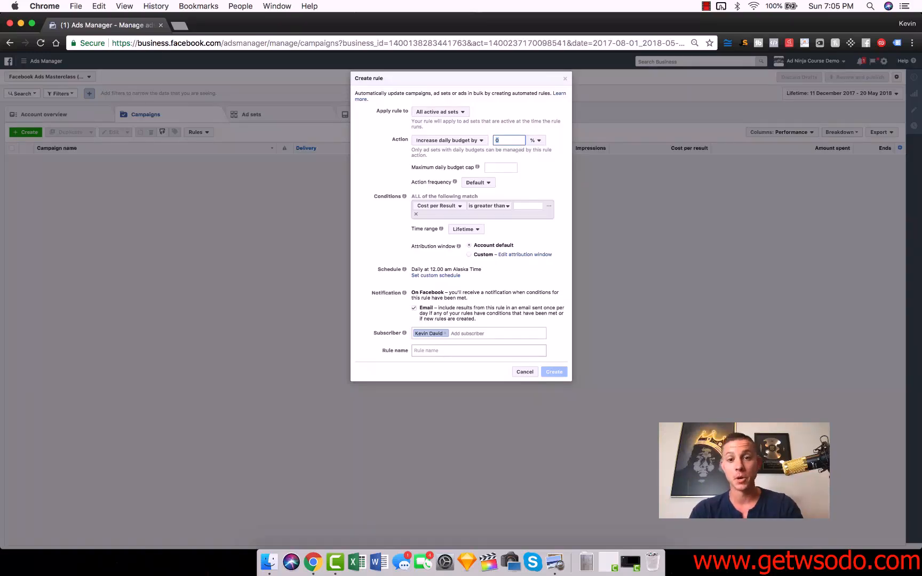
text(15)
click(554, 189)
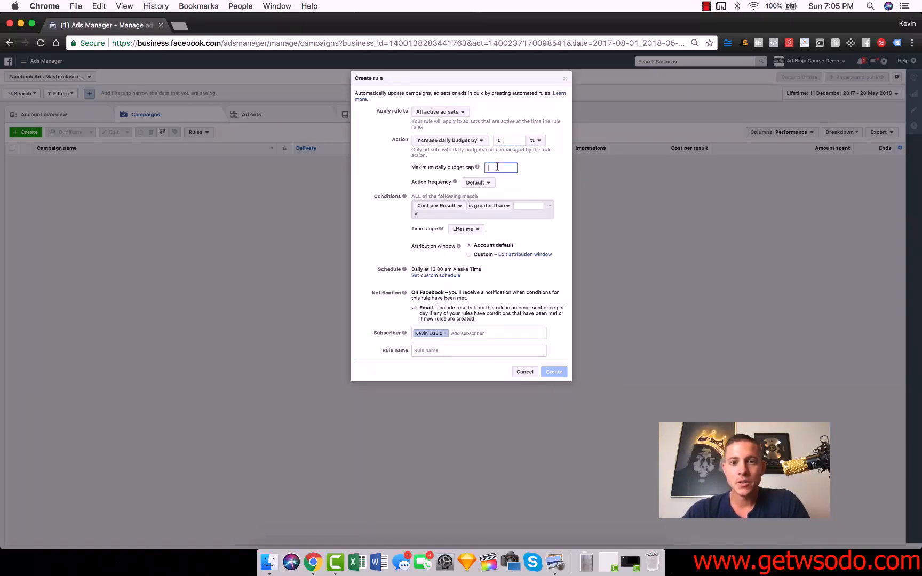
Step: Cap the maximum daily budget at $1000 and view the action frequency options
mouse_move(478, 167)
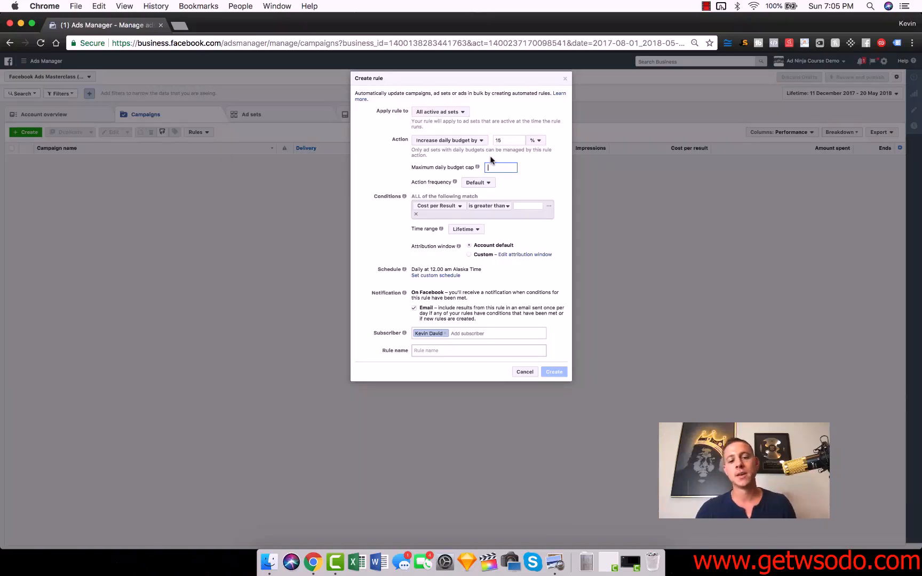
text(1000)
click(553, 172)
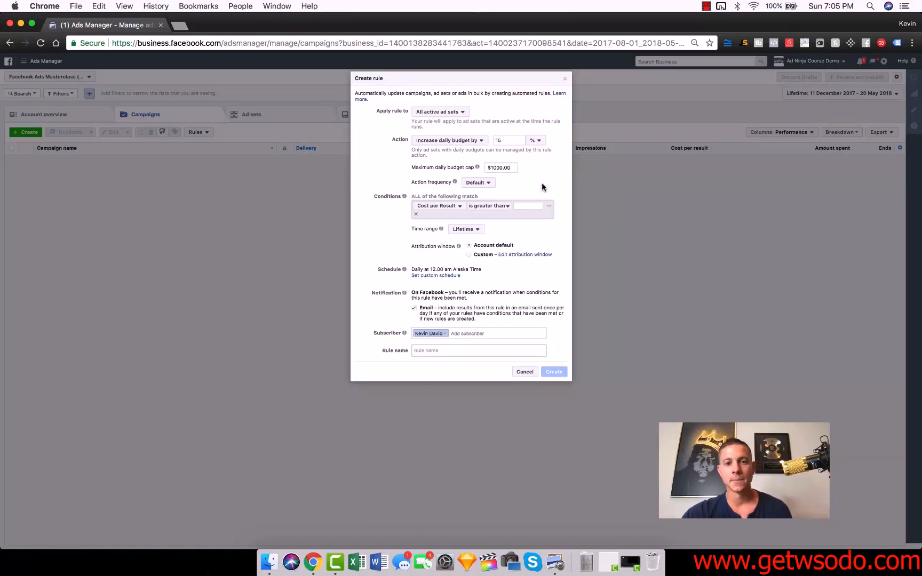
click(483, 184)
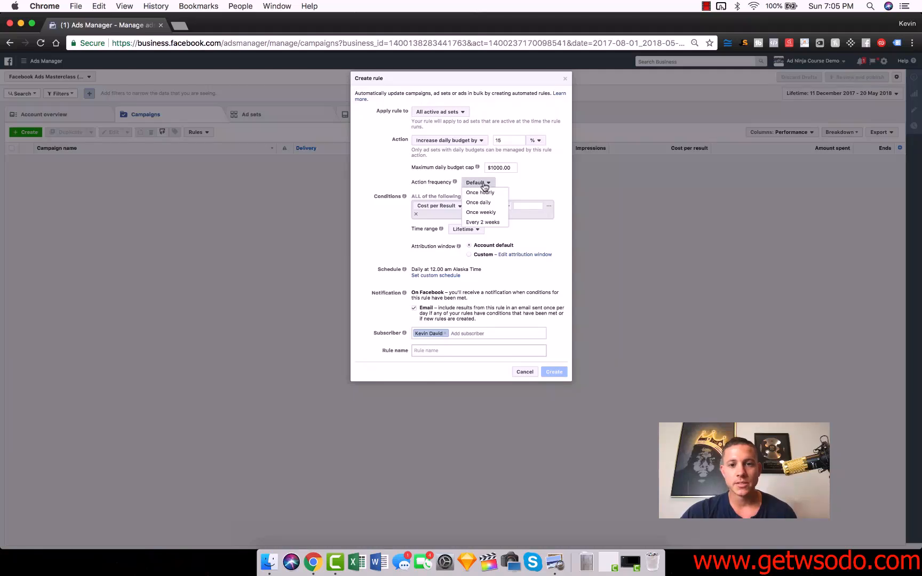
click(511, 180)
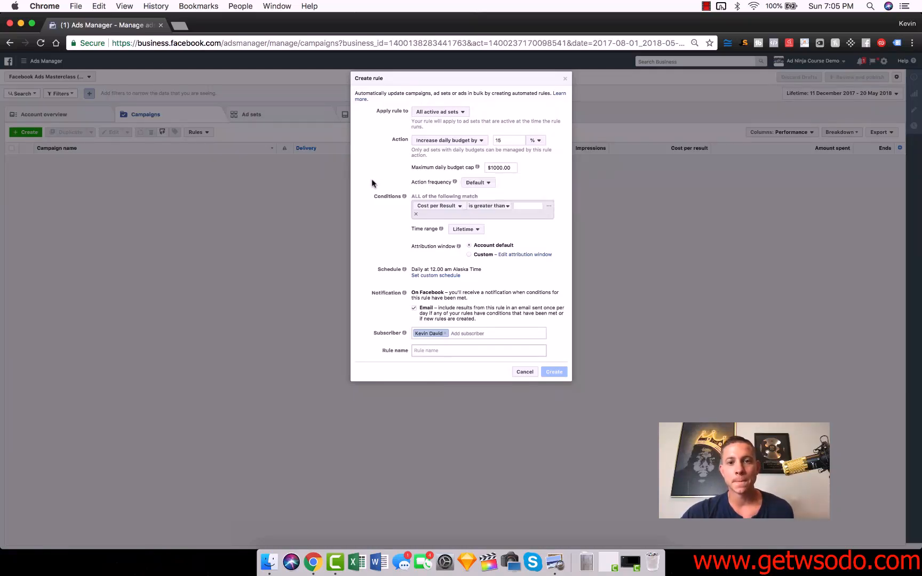
Step: Change the condition's metric to Purchases (Facebook pixel) from the website conversions
click(451, 206)
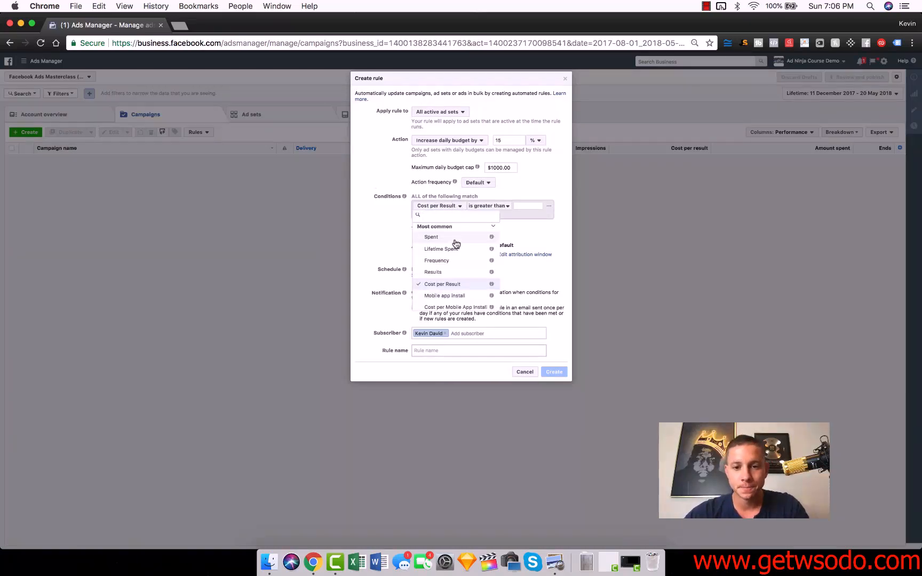
scroll(455, 244, down, 10)
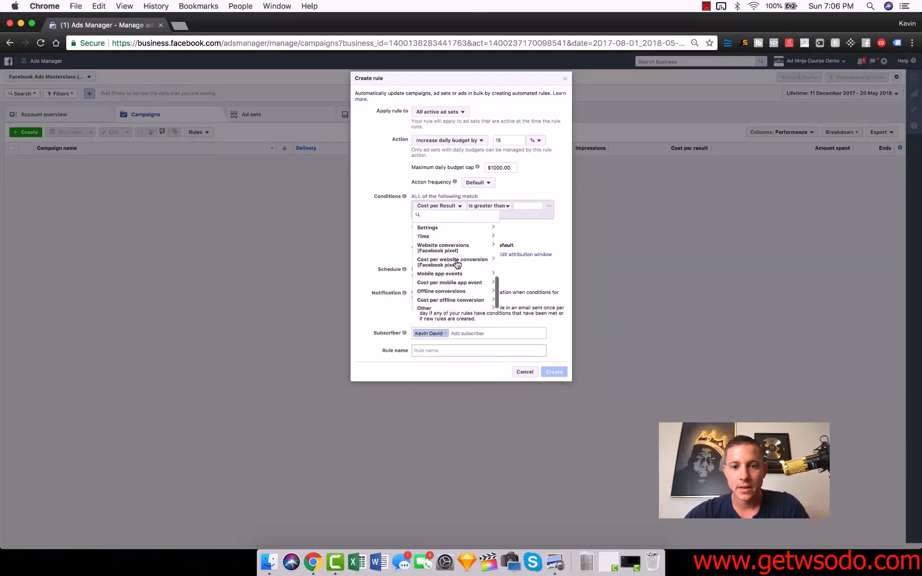
click(442, 249)
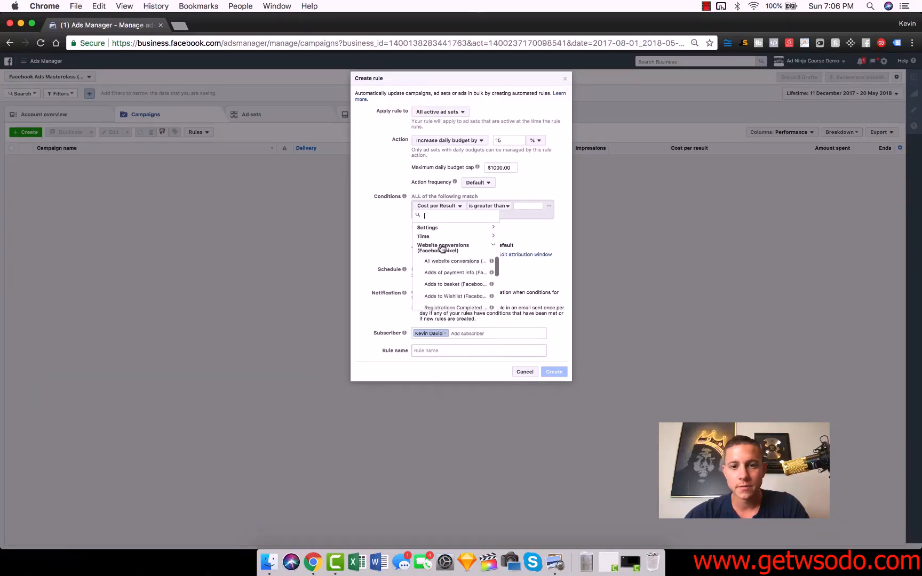
scroll(453, 251, down, 5)
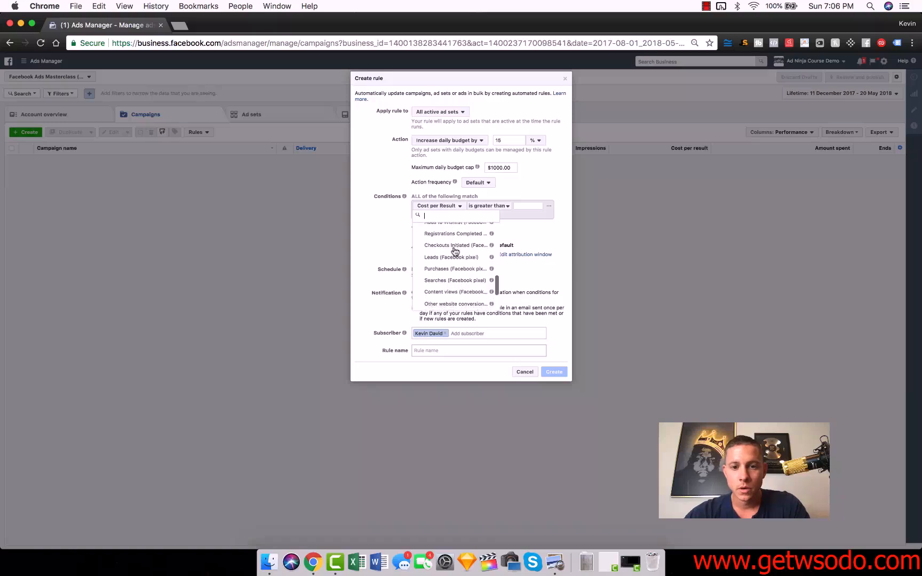
scroll(454, 251, down, 1)
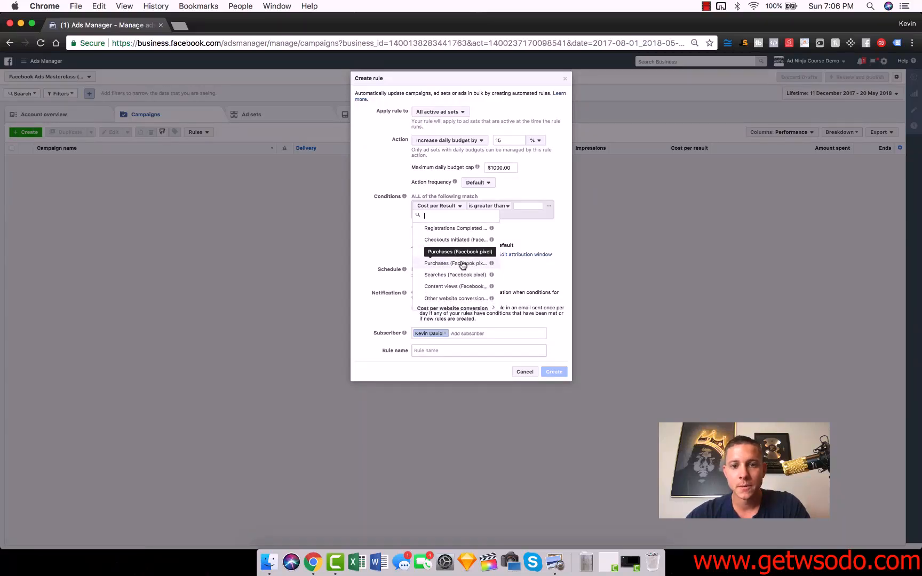
click(462, 264)
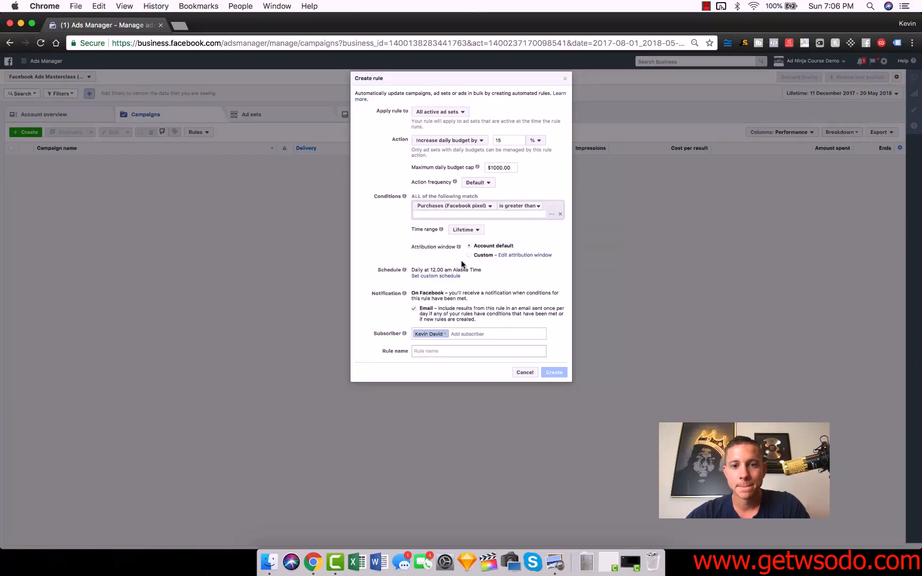
Step: Add the condition that purchases are smaller than 4 and set the time range to the last 3 days
click(517, 208)
click(525, 224)
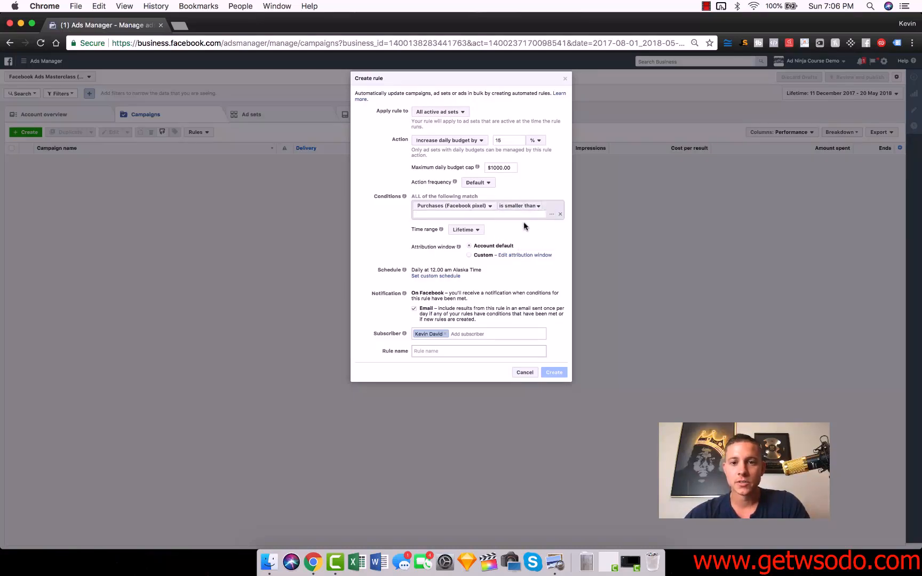
click(497, 213)
text(4)
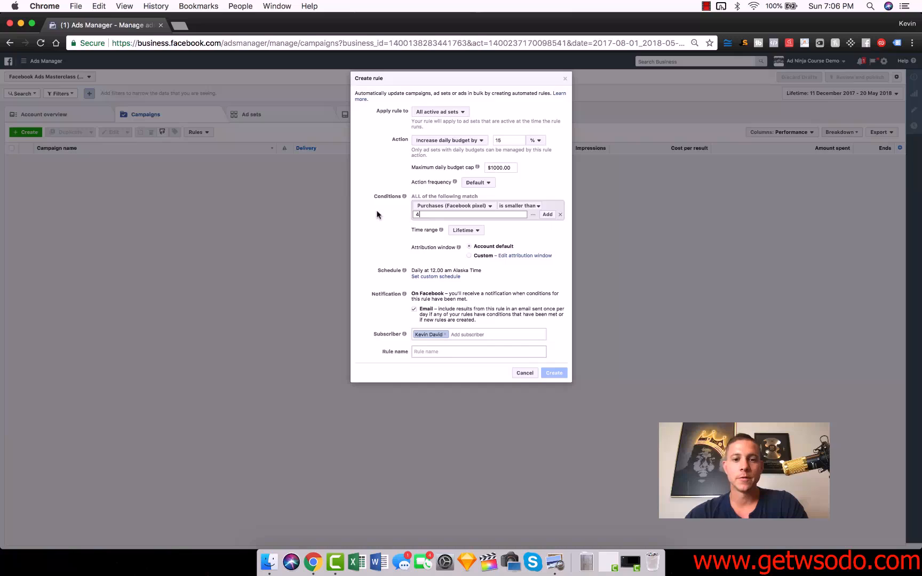
key(Return)
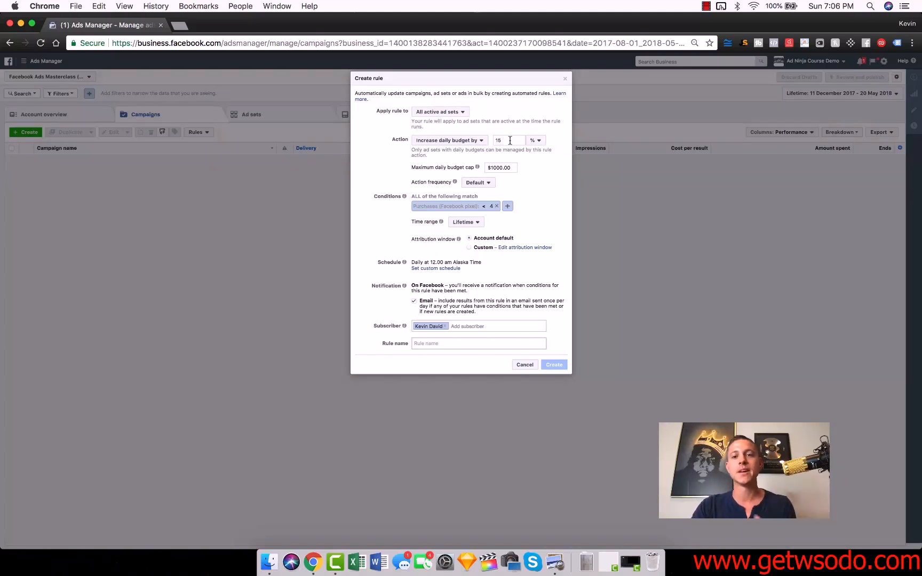
click(477, 223)
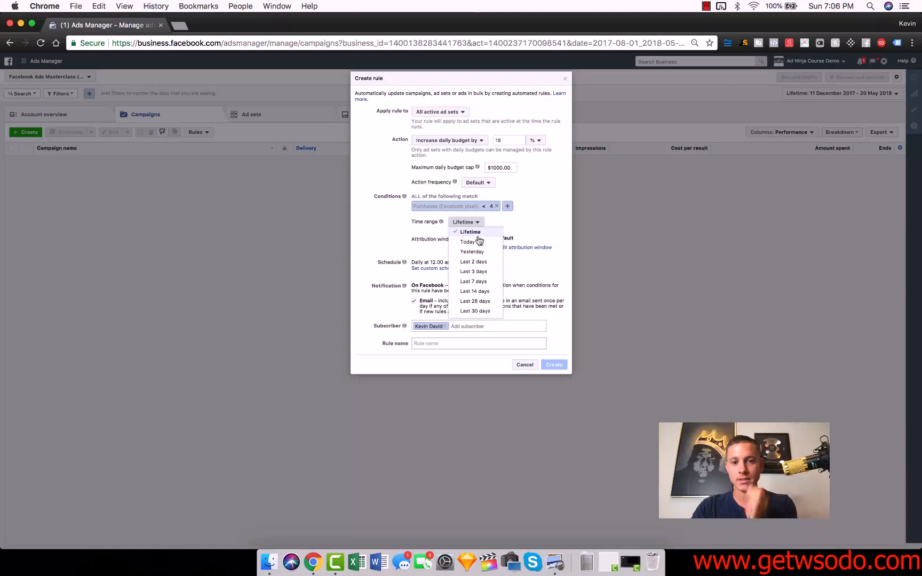
click(474, 271)
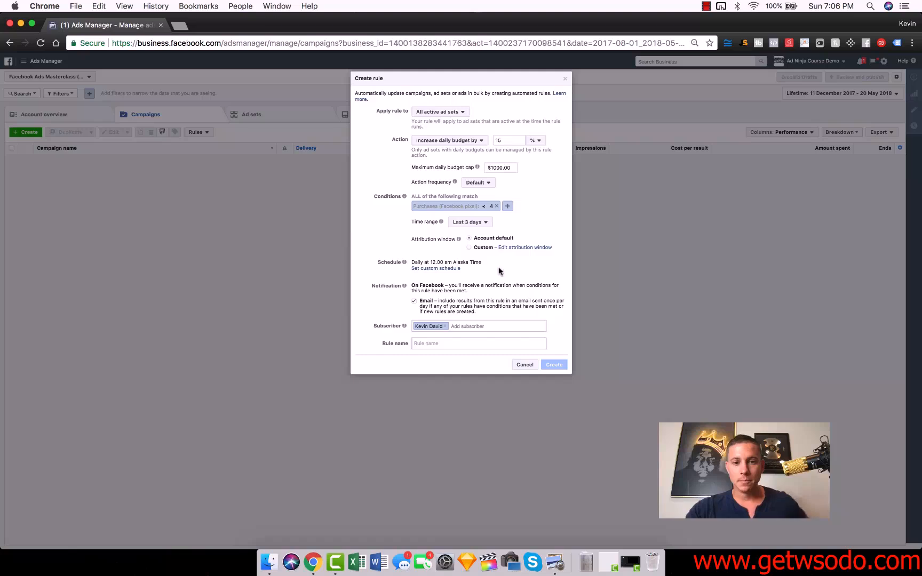
Step: Examine the rule's custom schedule options and its custom attribution window settings
click(448, 268)
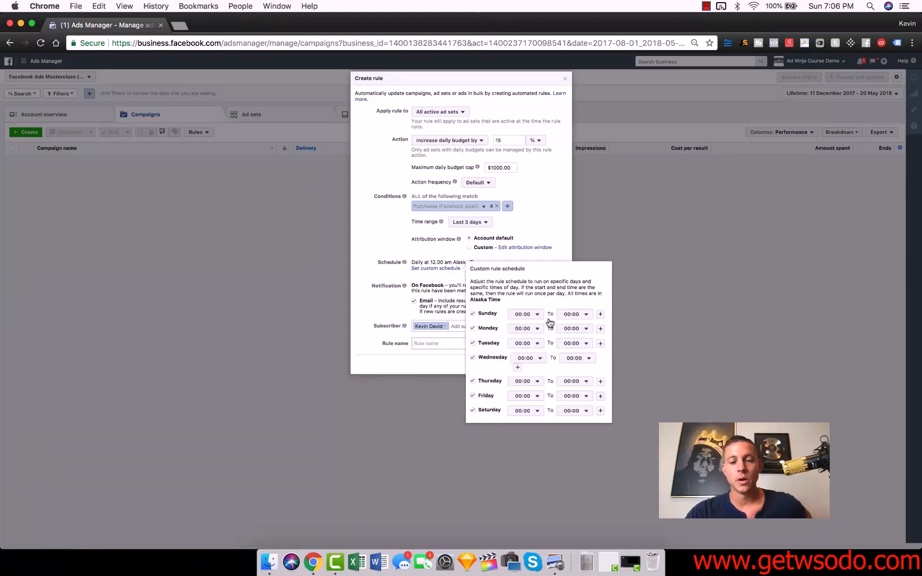
click(372, 252)
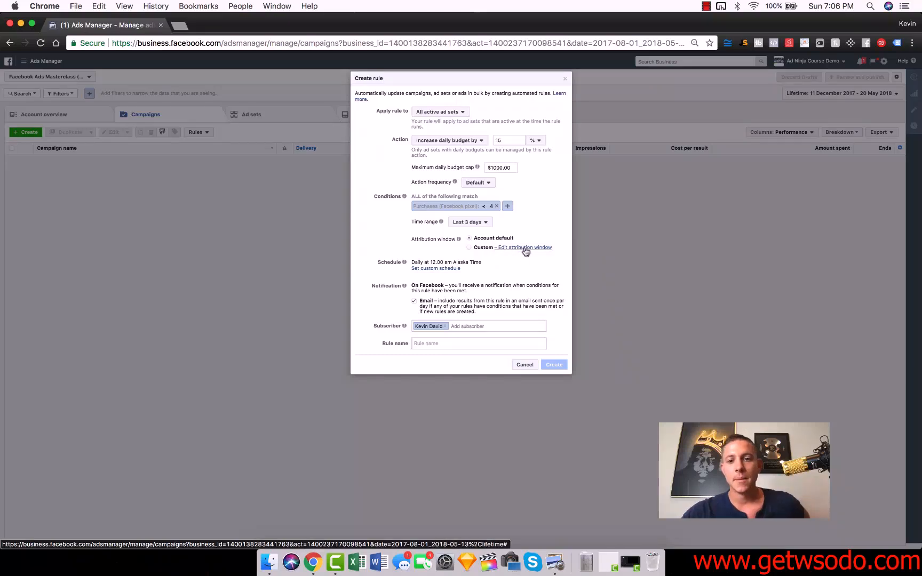
click(512, 249)
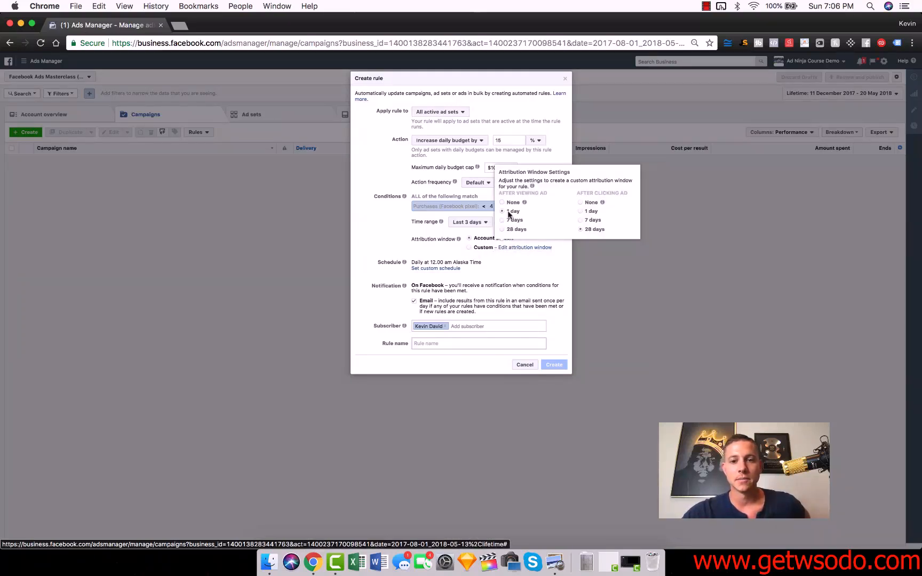
click(528, 260)
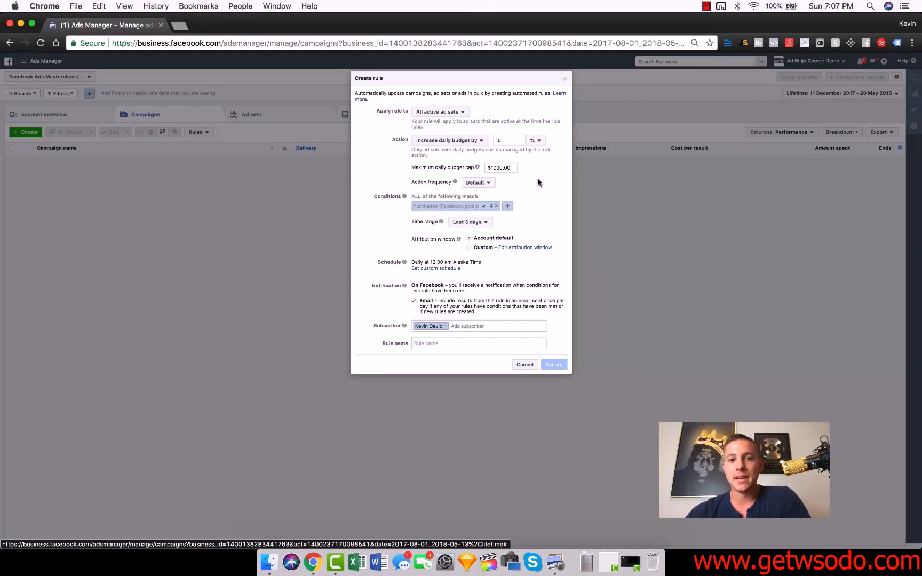
Step: Set the rule's action frequency to once daily
click(487, 183)
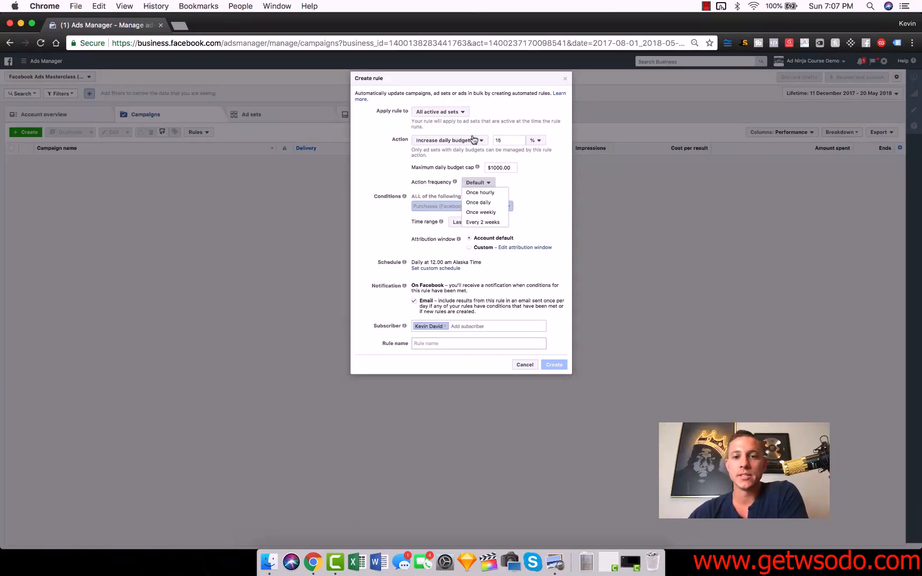
click(478, 202)
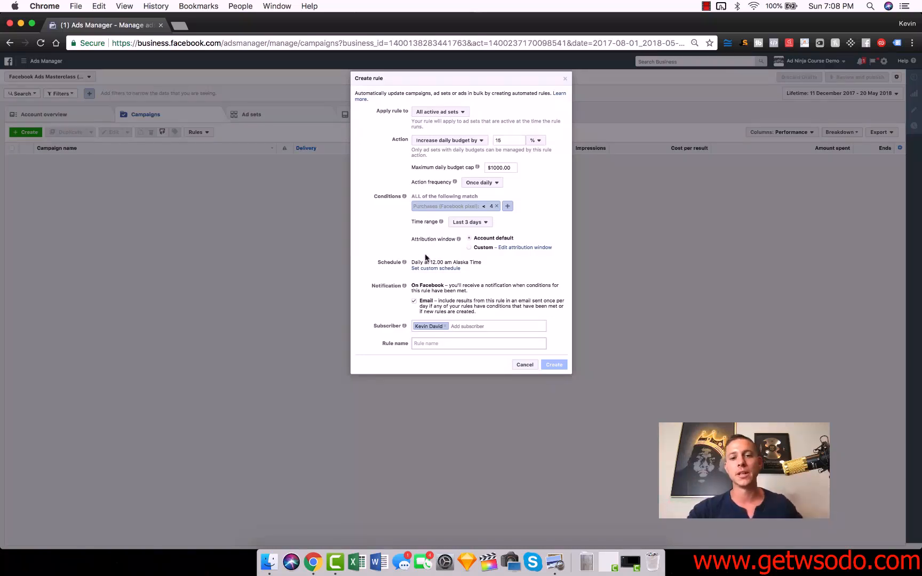
mouse_move(441, 223)
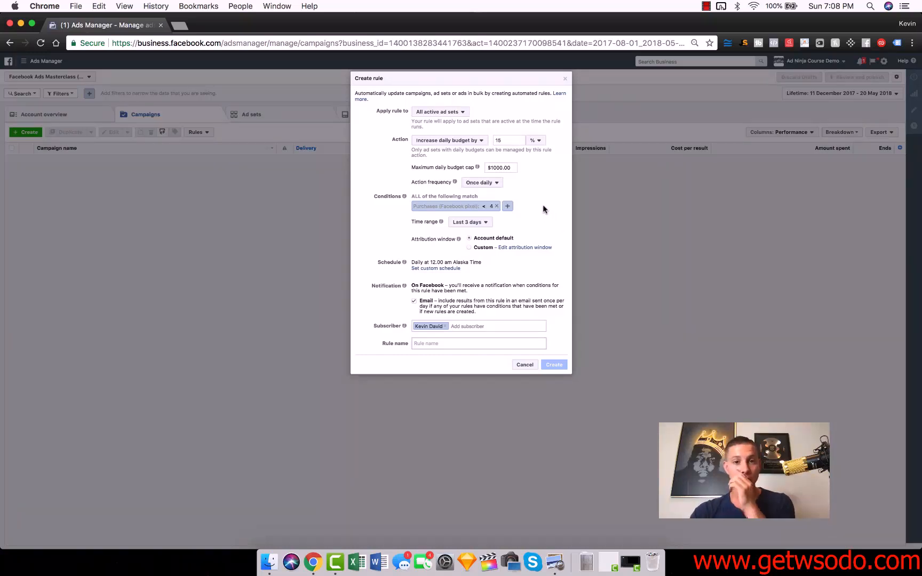
Step: Place the browser window beside the PDF guide and read the guide from the automation rules section through the Summary
drag(525, 26, 921, 204)
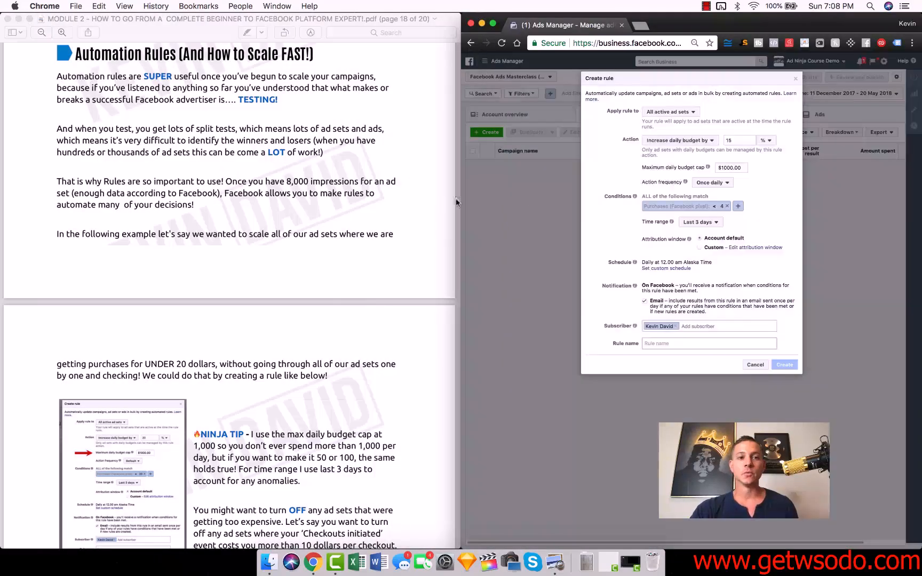
click(391, 210)
scroll(390, 210, down, 5)
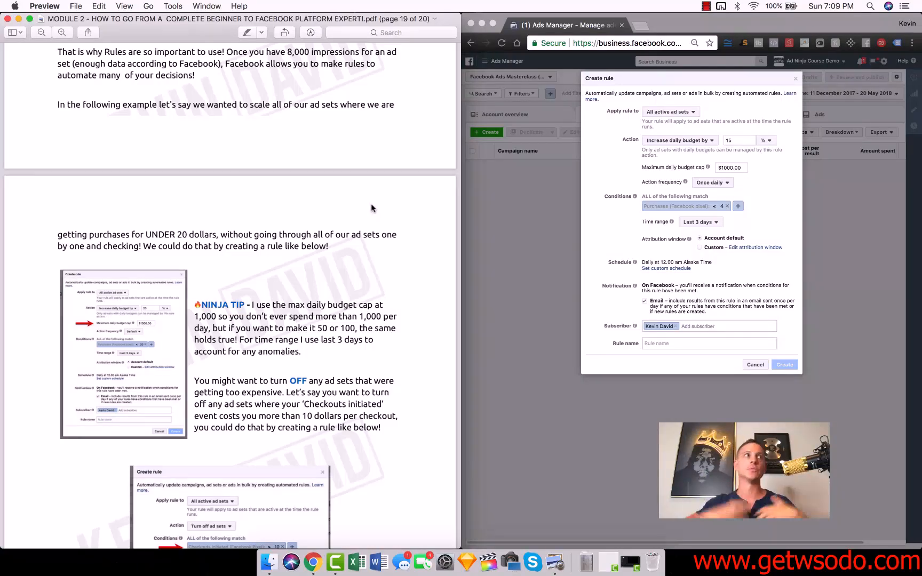
scroll(287, 232, down, 15)
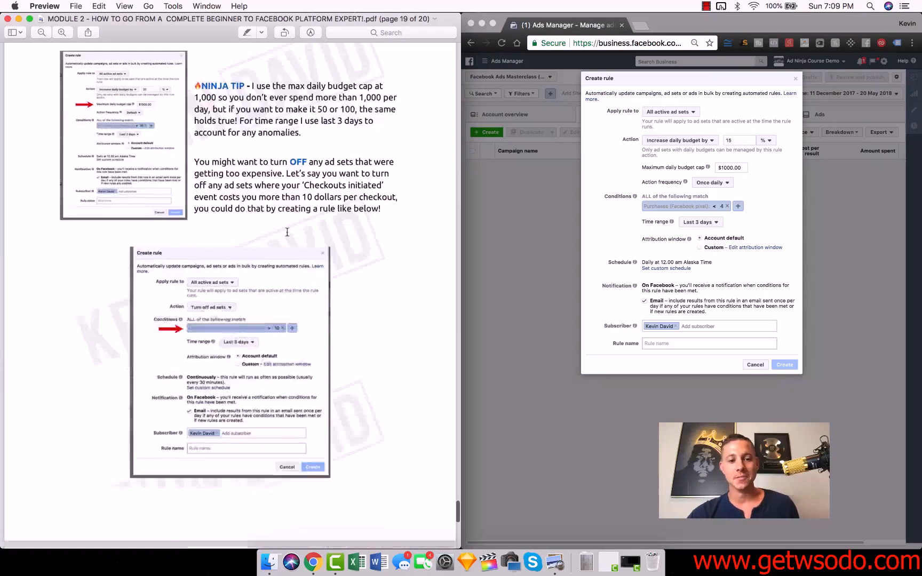
scroll(287, 232, up, 1)
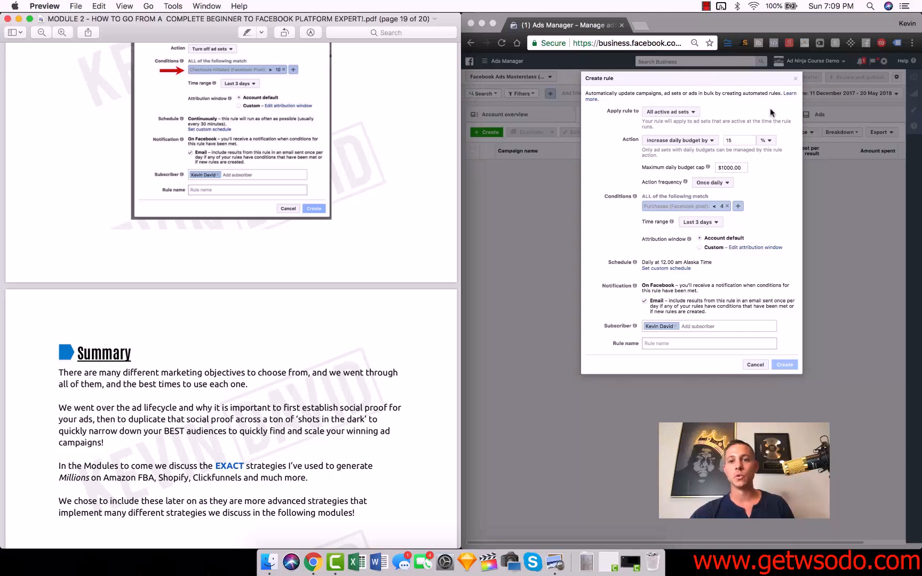
click(795, 80)
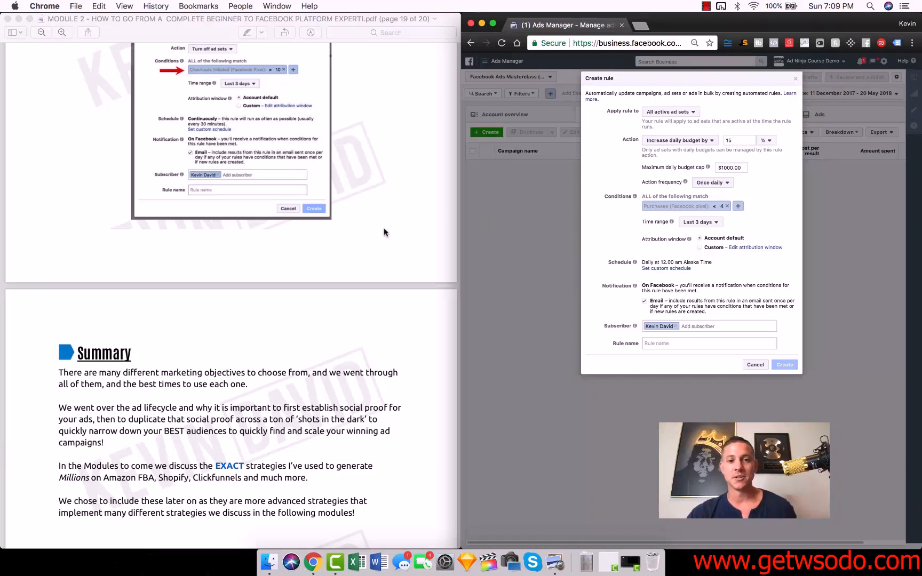
scroll(382, 232, down, 2)
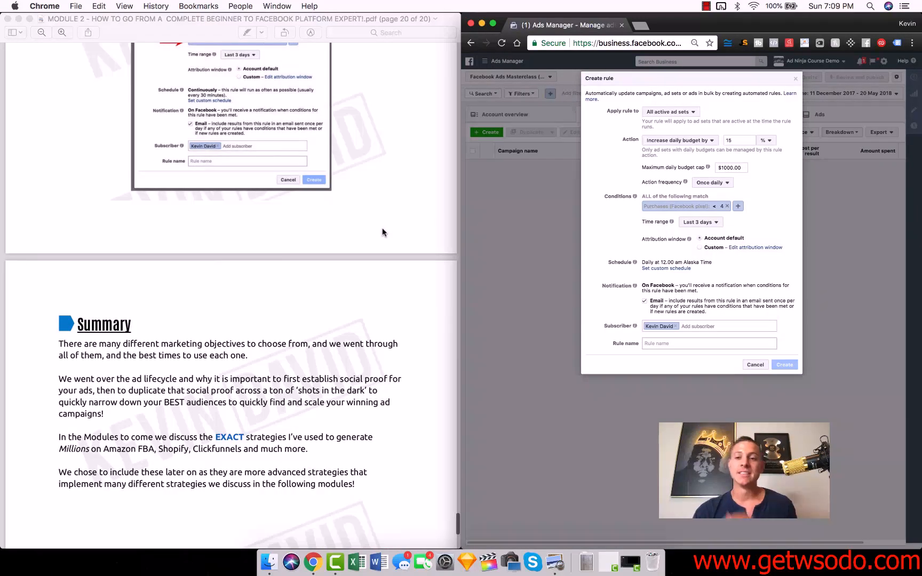
scroll(381, 232, down, 3)
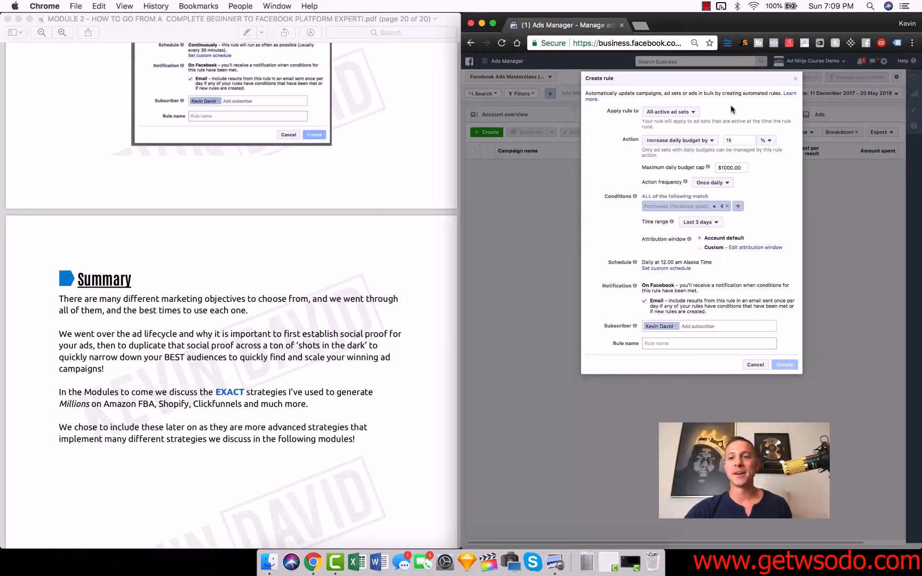
Step: Close the budget rule without creating it and start creating a new campaign in Ads Manager
click(795, 78)
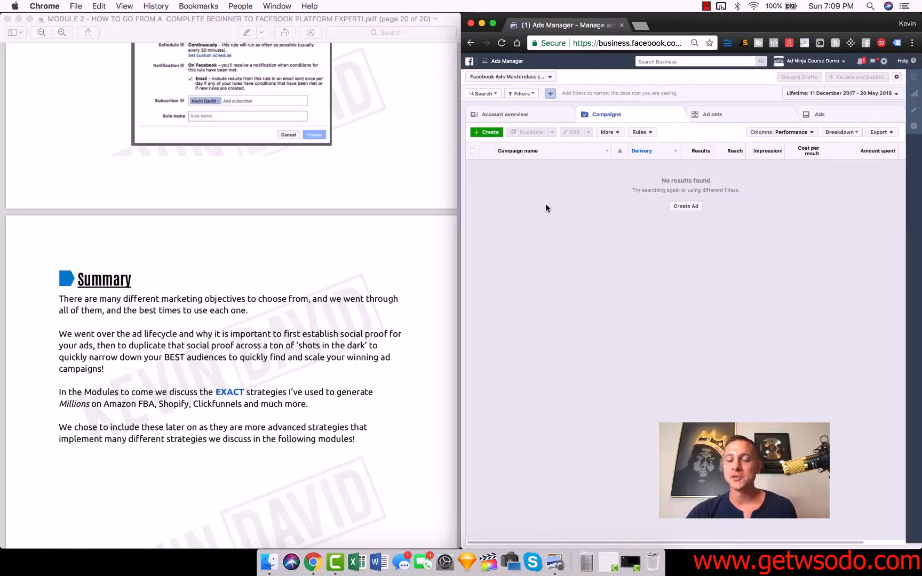
click(485, 61)
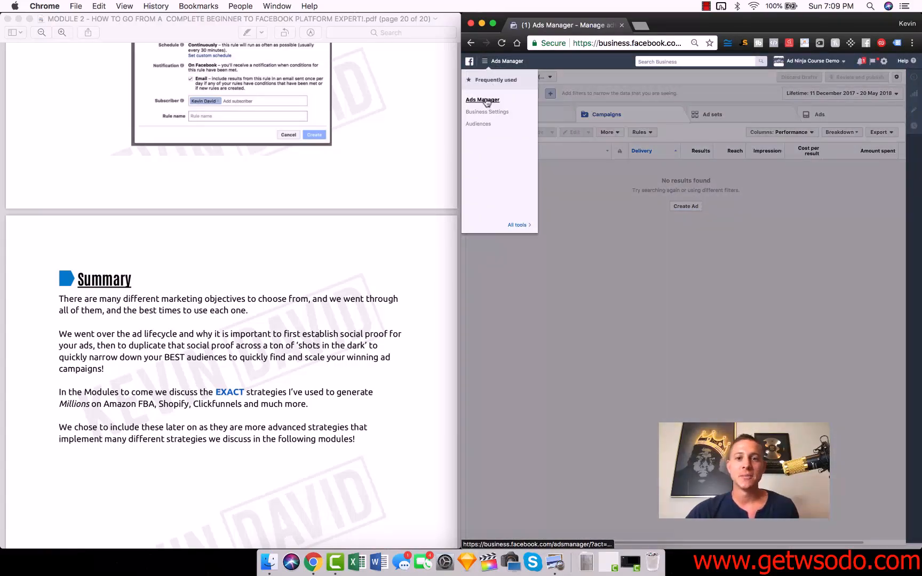
click(485, 97)
click(489, 132)
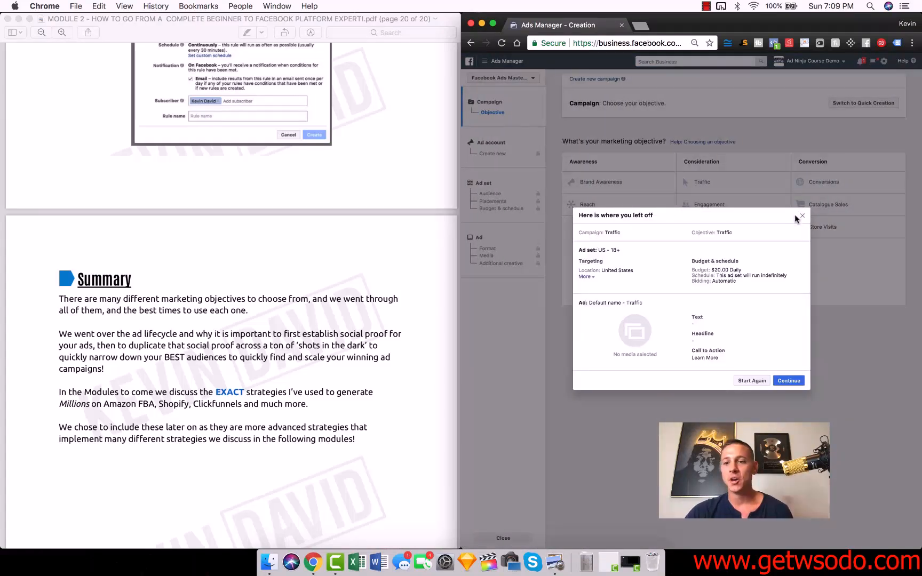
click(801, 216)
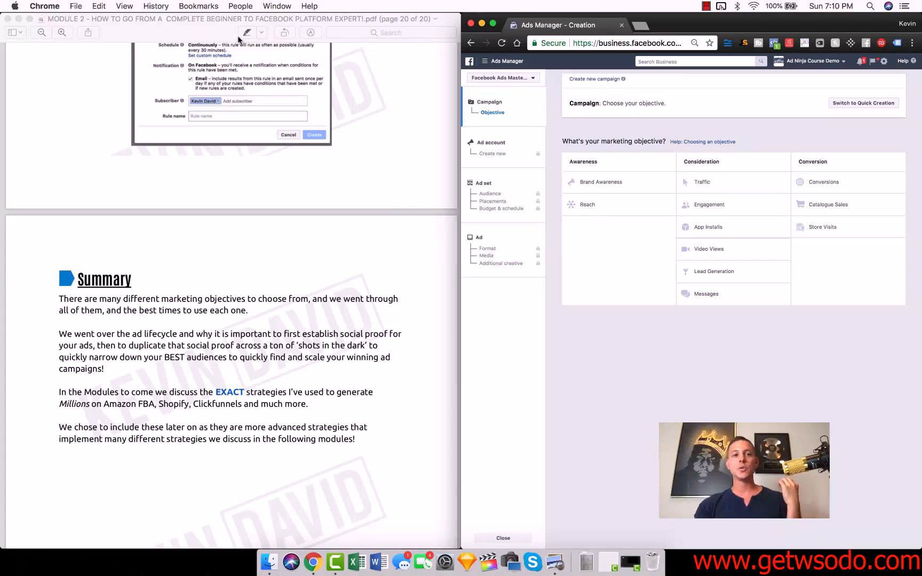
Step: Switch to Preview and review the Summary section of the PDF guide
click(205, 22)
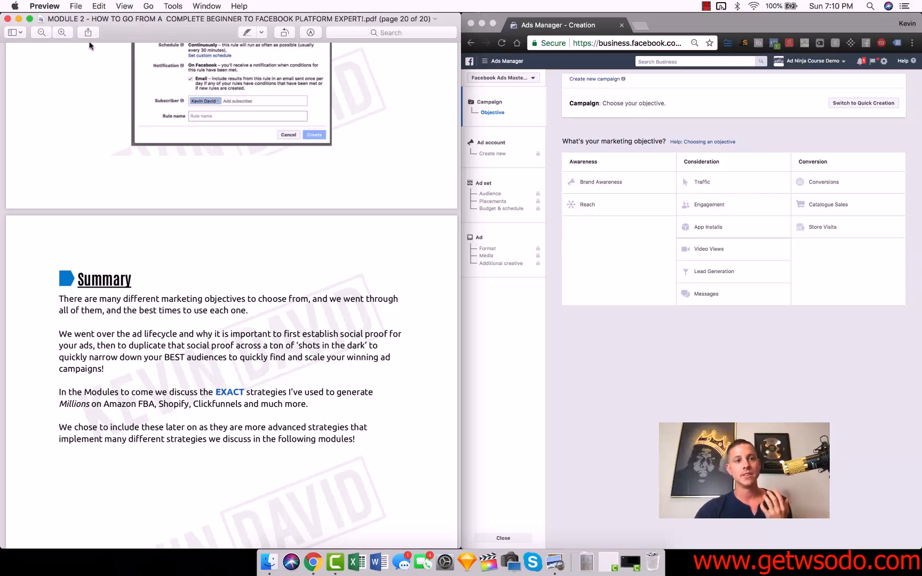
scroll(199, 246, down, 2)
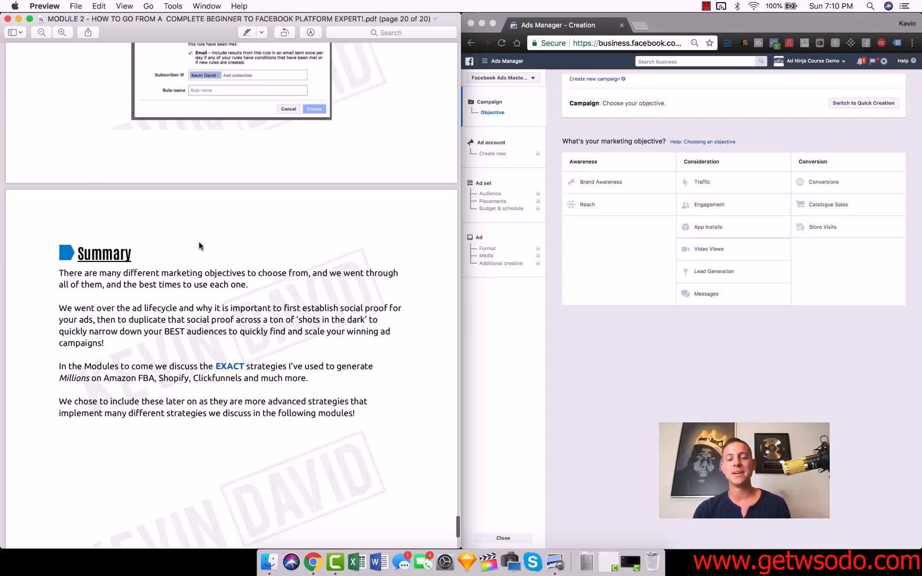